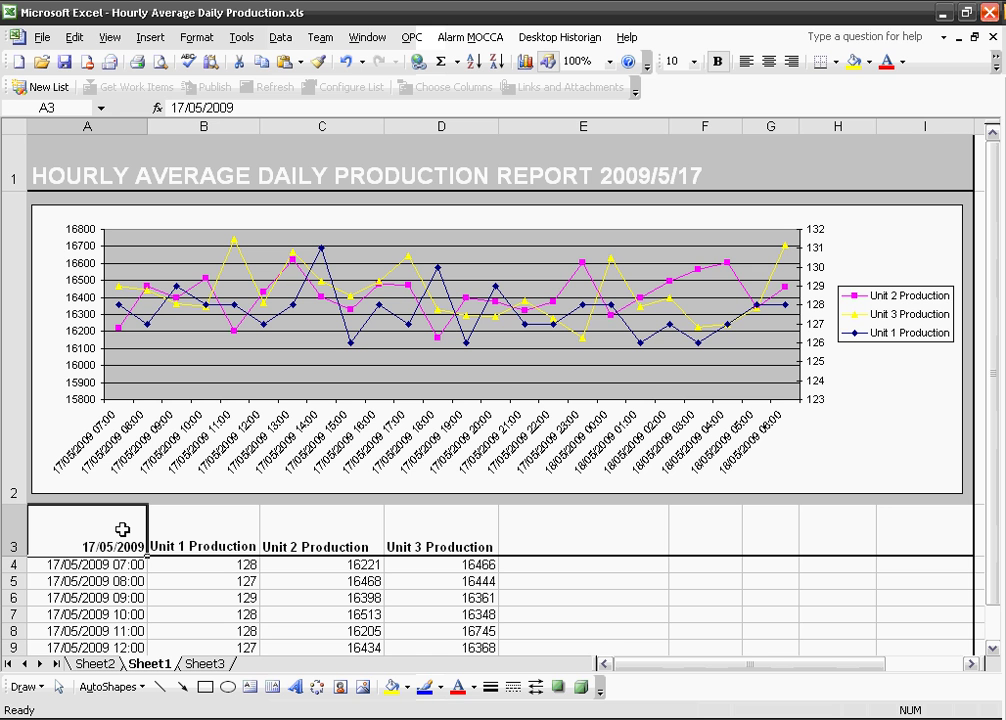
- Set the report date in A3 to 19/05/2009 and fill the history formulas right into column E
{"action": "type", "text": "19/05/2009"}
{"action": "key", "text": "Return"}
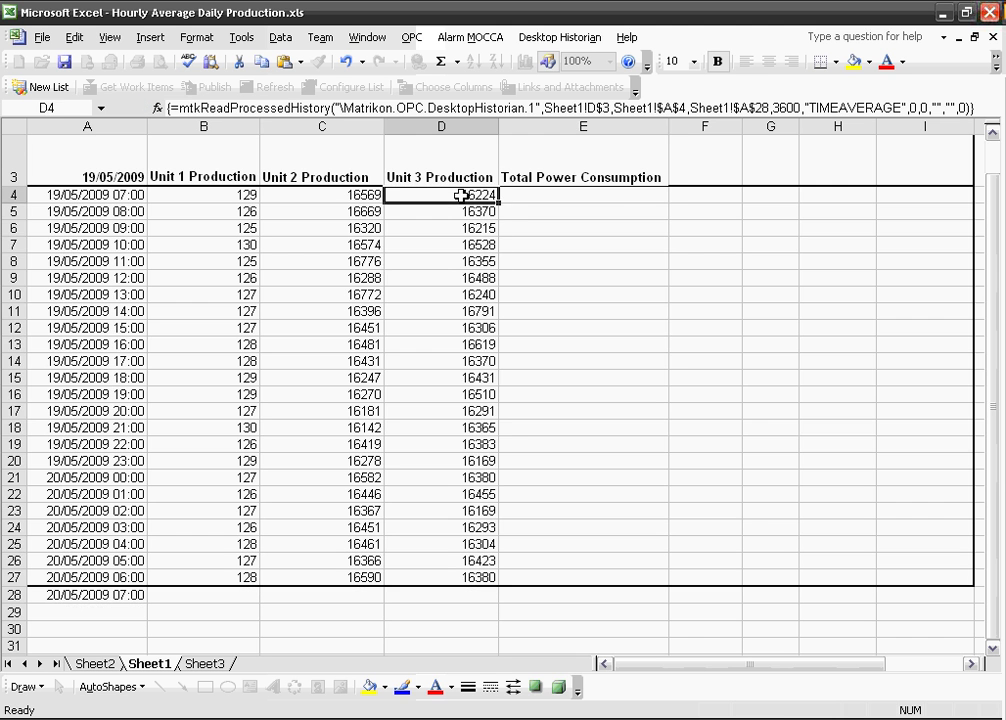
{"action": "left_click_drag", "start_coordinate": [460, 195], "coordinate": [626, 578]}
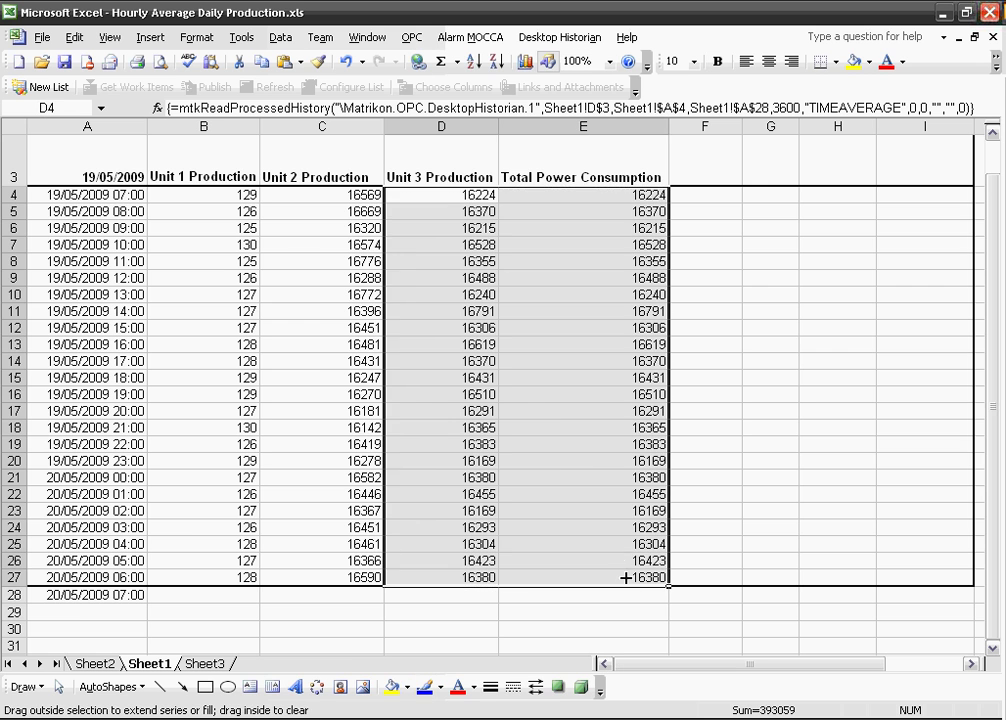
- Extend the production chart's source range to include the Total Power Consumption column
{"action": "scroll", "coordinate": [800, 469], "scroll_direction": "up", "scroll_amount": 2}
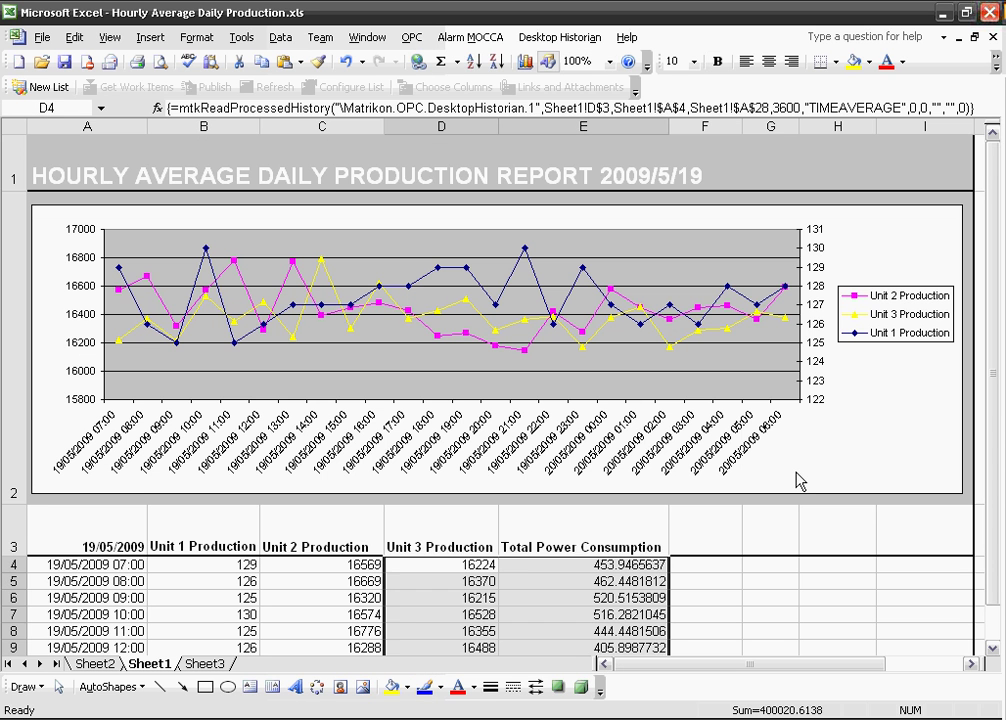
{"action": "left_click", "coordinate": [797, 478]}
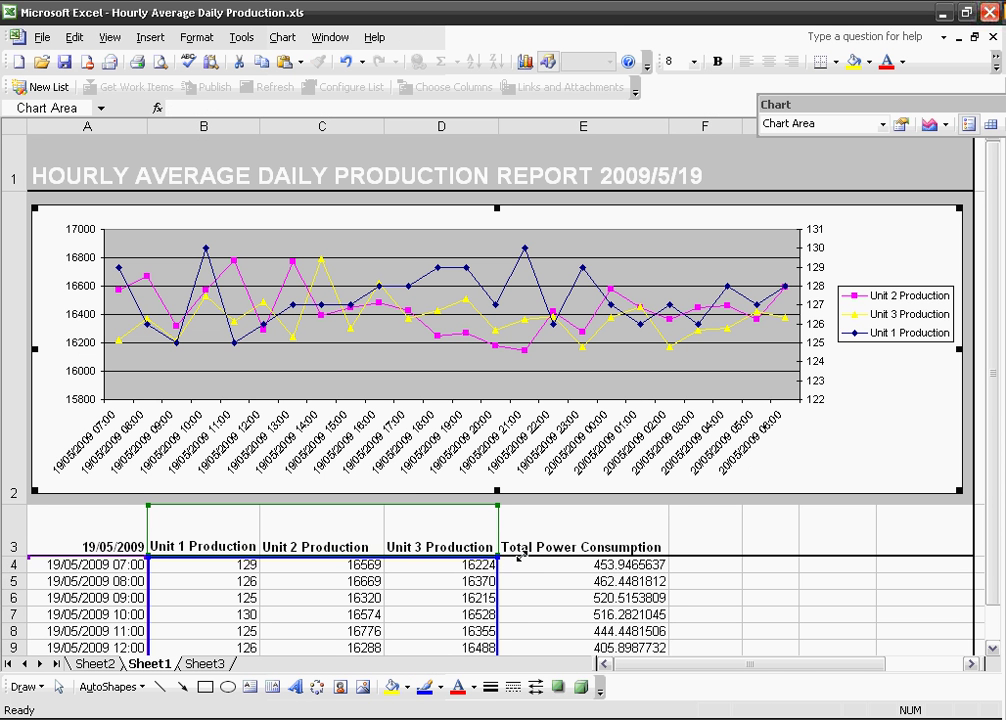
{"action": "left_click_drag", "start_coordinate": [498, 556], "coordinate": [632, 560]}
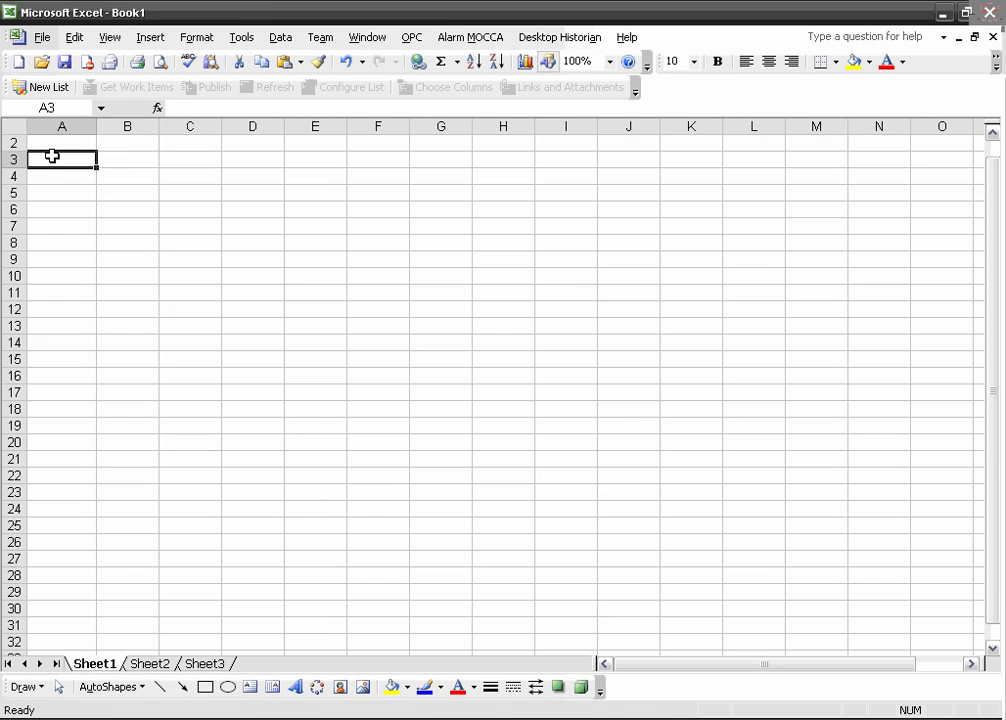
- Enter =TODAY()-1 in A3 and =A3-TIME(5,0,0) in A4
{"action": "type", "text": "=today()-1"}
{"action": "key", "text": "Return"}
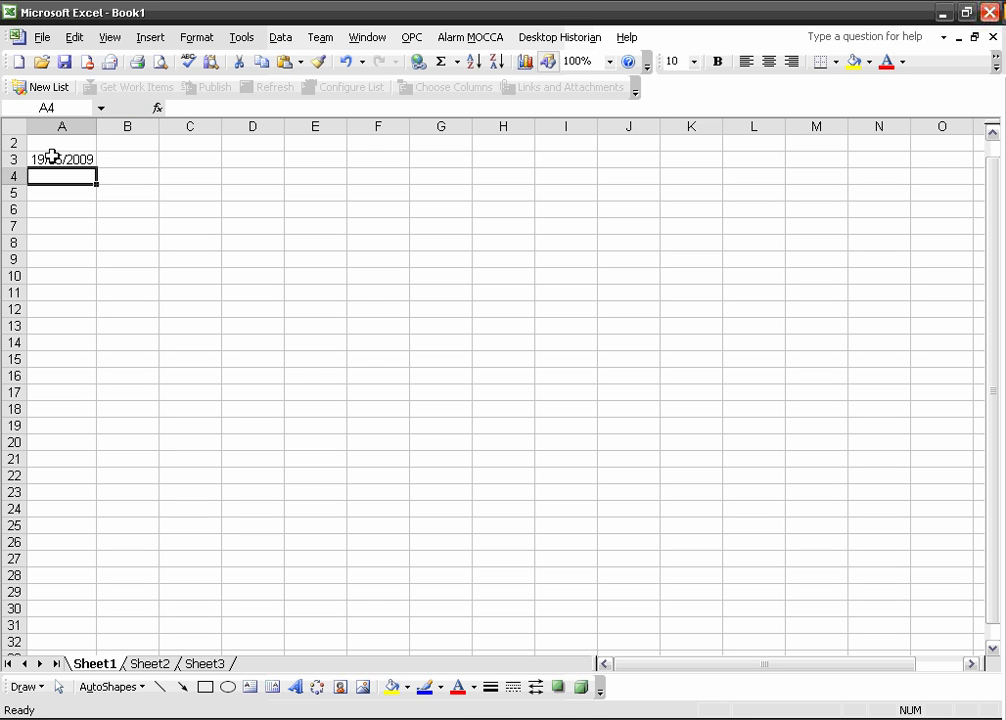
{"action": "type", "text": "="}
{"action": "left_click", "coordinate": [52, 157]}
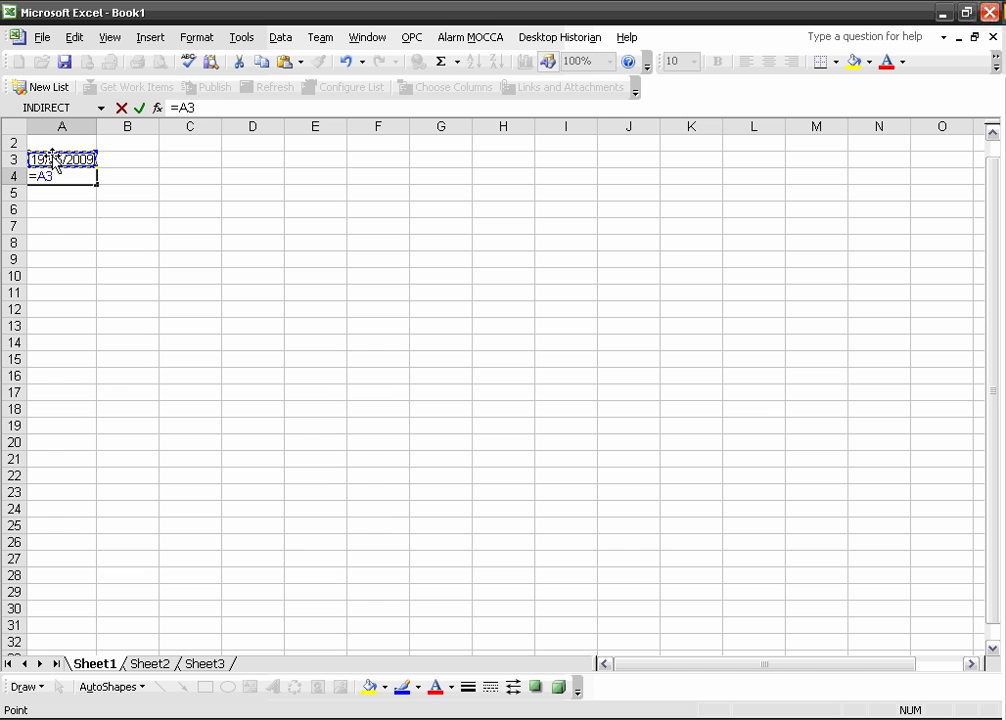
{"action": "type", "text": "-"}
{"action": "type", "text": "time("}
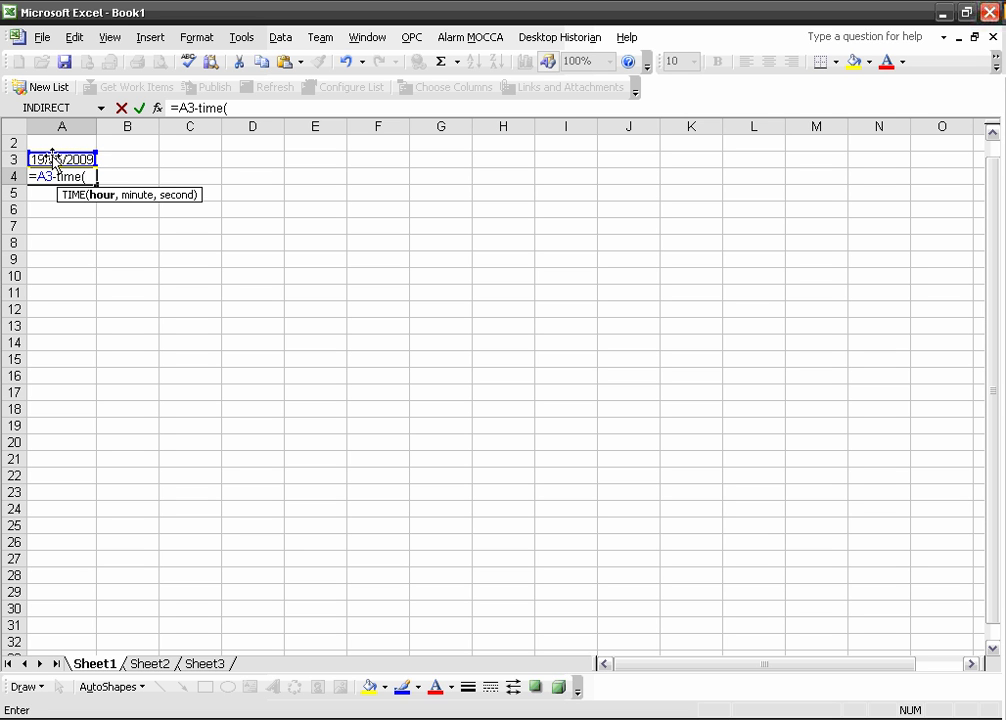
{"action": "type", "text": "5,0,0)"}
{"action": "key", "text": "Return"}
- Enter =A4+TIME(1,0,0) in A5, fill it down to A28, and select A3:A28
{"action": "type", "text": "="}
{"action": "key", "text": "Up"}
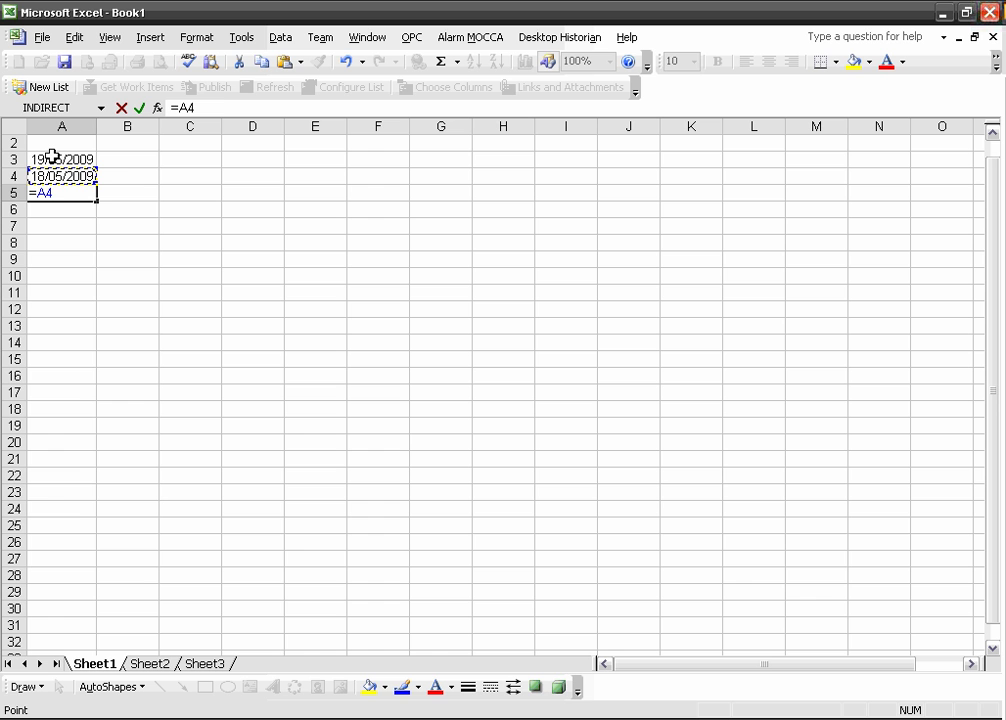
{"action": "type", "text": "+time(1,0,0"}
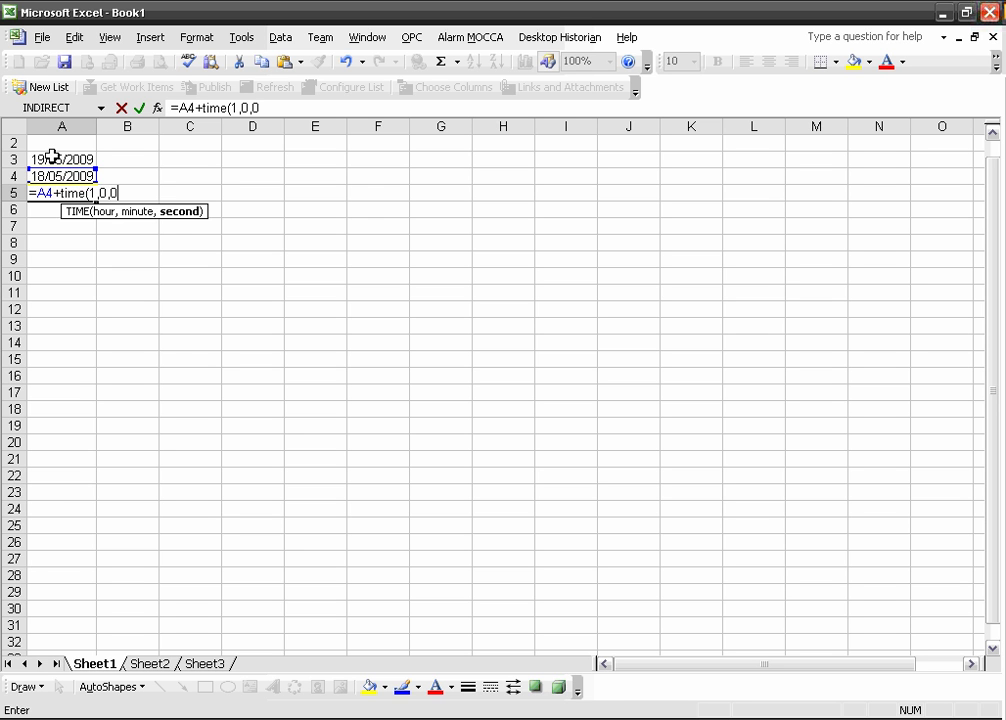
{"action": "key", "text": "Return"}
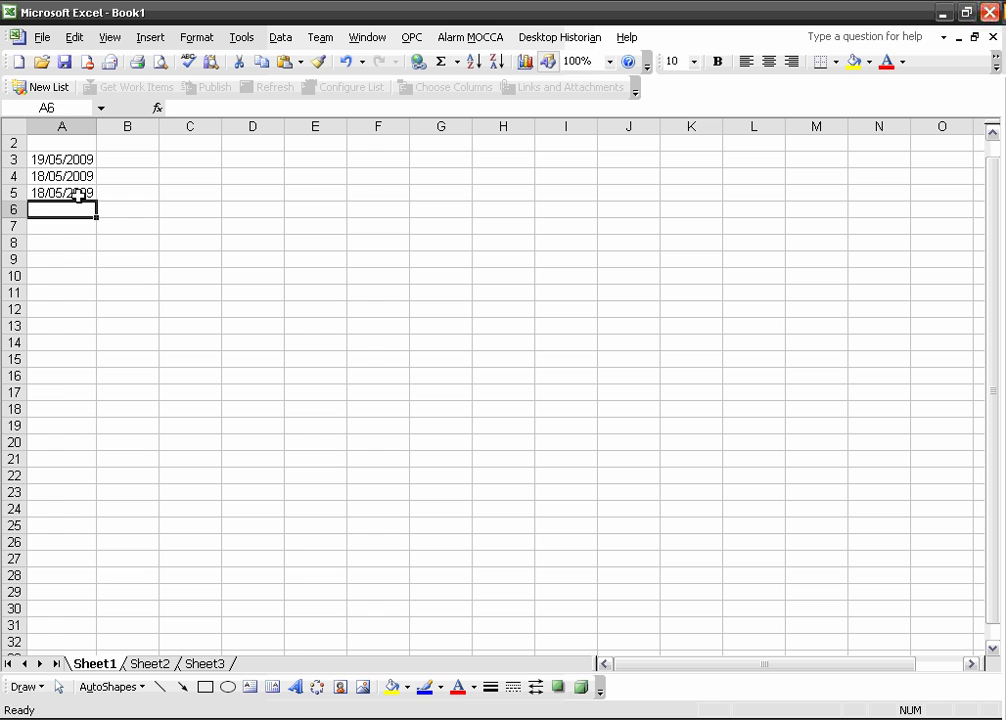
{"action": "left_click", "coordinate": [80, 192]}
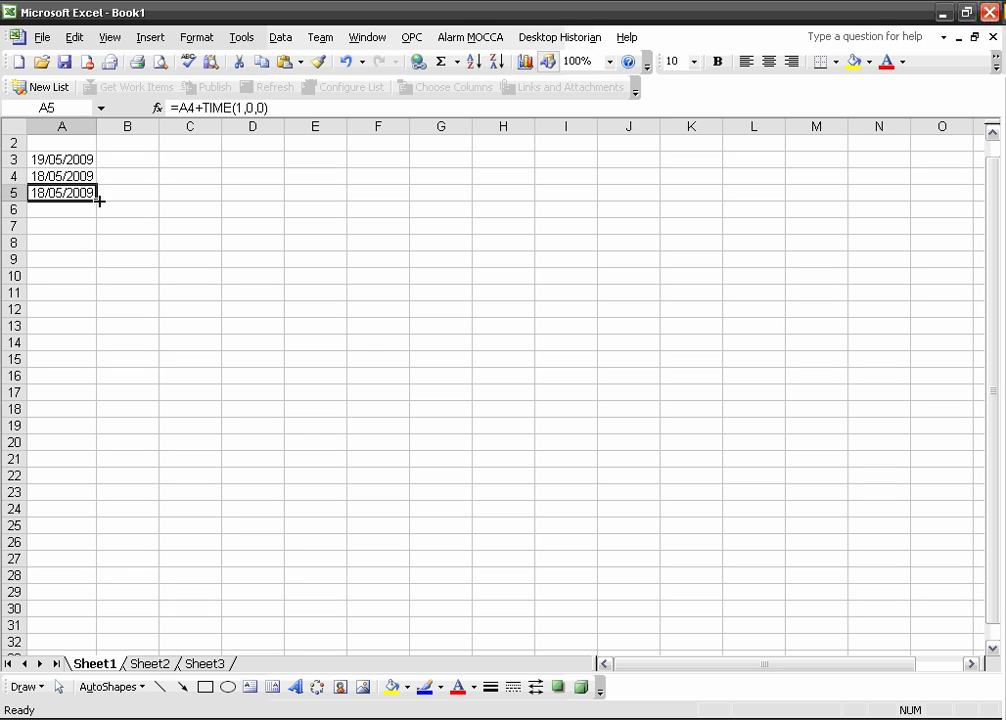
{"action": "left_click_drag", "start_coordinate": [98, 201], "coordinate": [75, 583]}
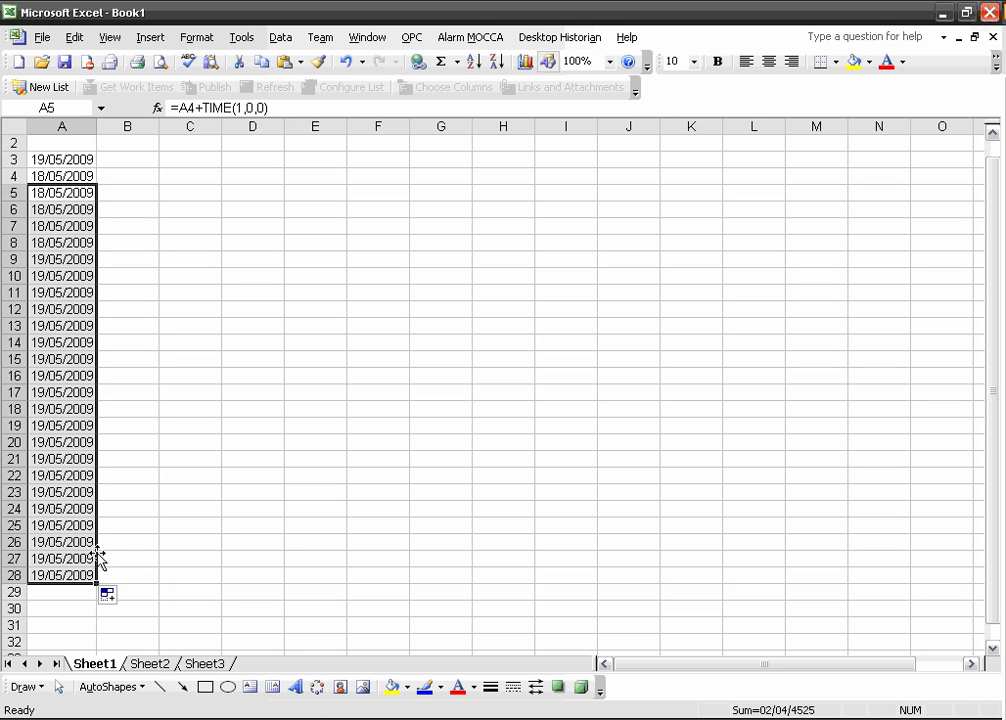
{"action": "mouse_move", "coordinate": [66, 159]}
{"action": "left_mouse_down"}
{"action": "mouse_move", "coordinate": [50, 601]}
{"action": "mouse_move", "coordinate": [50, 578]}
{"action": "left_mouse_up"}
- Give A3:A28 the custom number format dd/mm/yyyy hh:mm:ss
{"action": "right_click", "coordinate": [58, 571]}
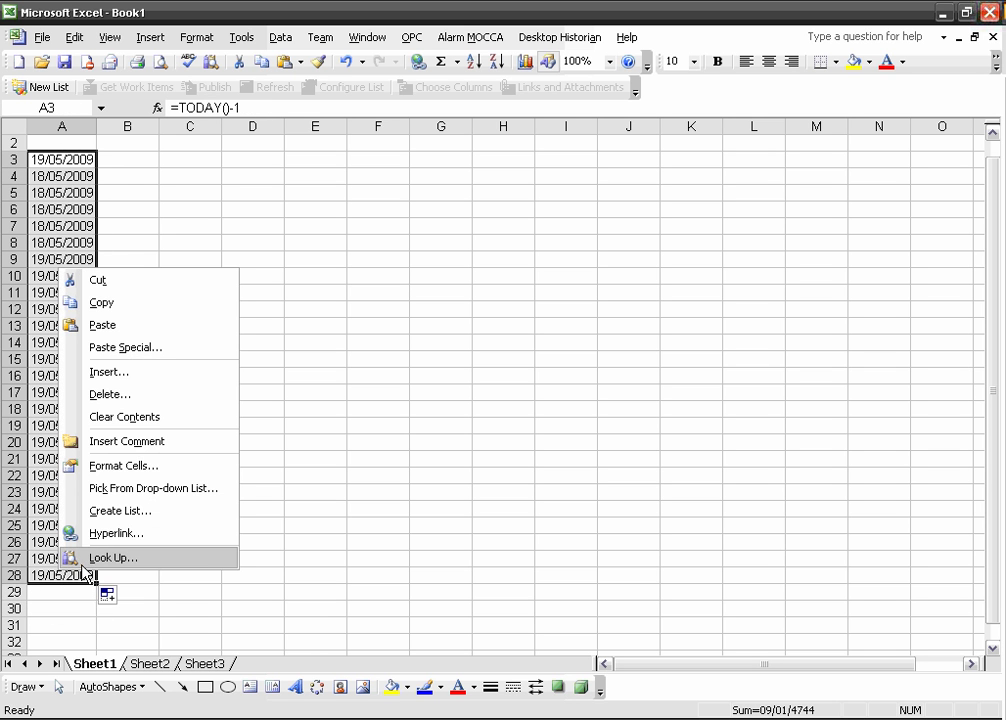
{"action": "left_click", "coordinate": [96, 467]}
{"action": "left_click", "coordinate": [46, 492]}
{"action": "left_click", "coordinate": [224, 395]}
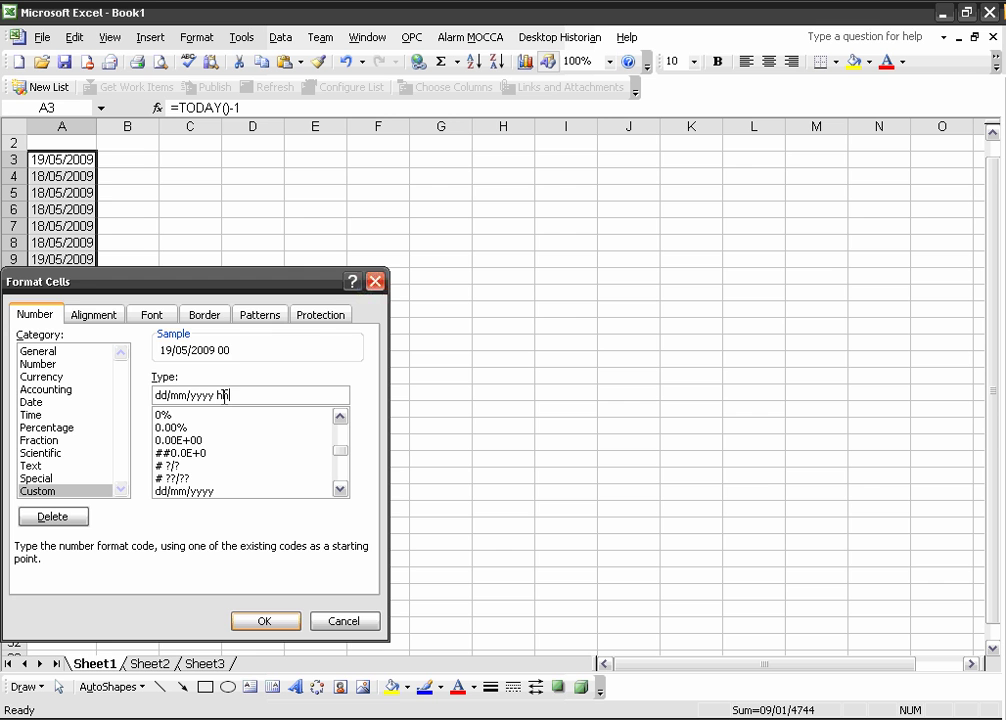
{"action": "type", "text": ":mm:ss"}
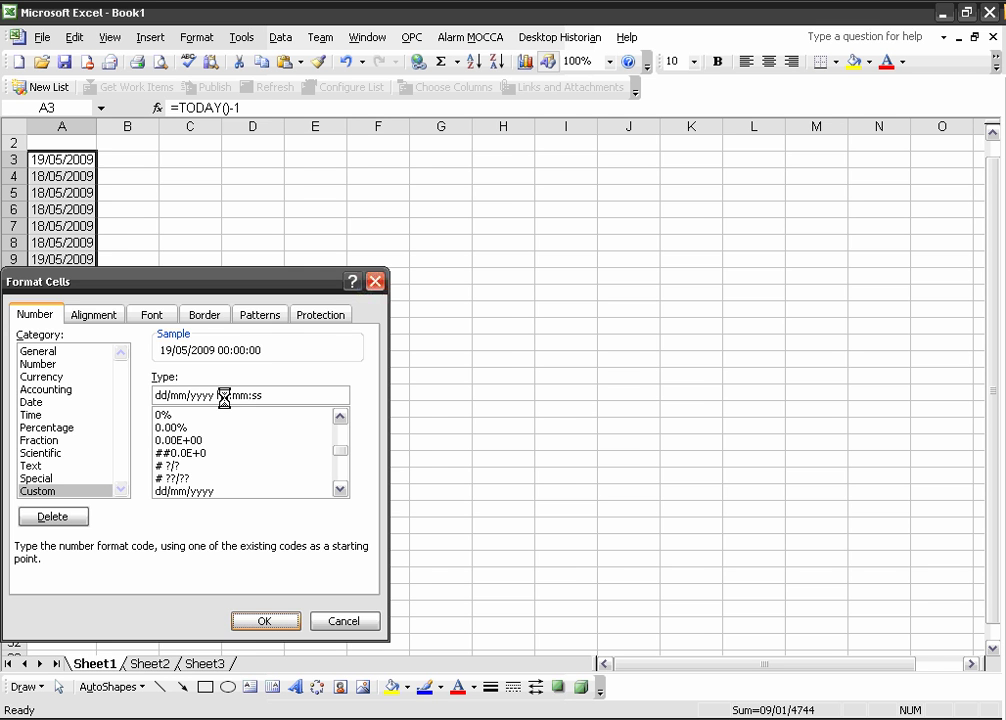
{"action": "key", "text": "Return"}
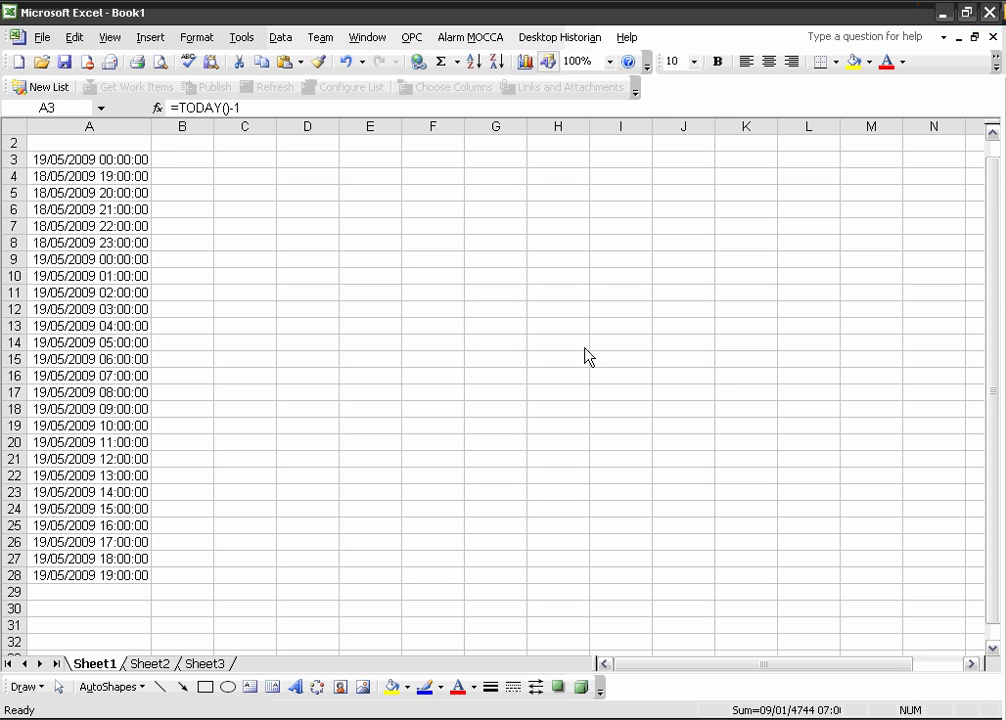
- Insert the Unit 1 Production tag from LOCALHOST into cell B3 via OPC Browse items
{"action": "key", "text": "F2"}
{"action": "left_click", "coordinate": [173, 156]}
{"action": "left_click", "coordinate": [409, 38]}
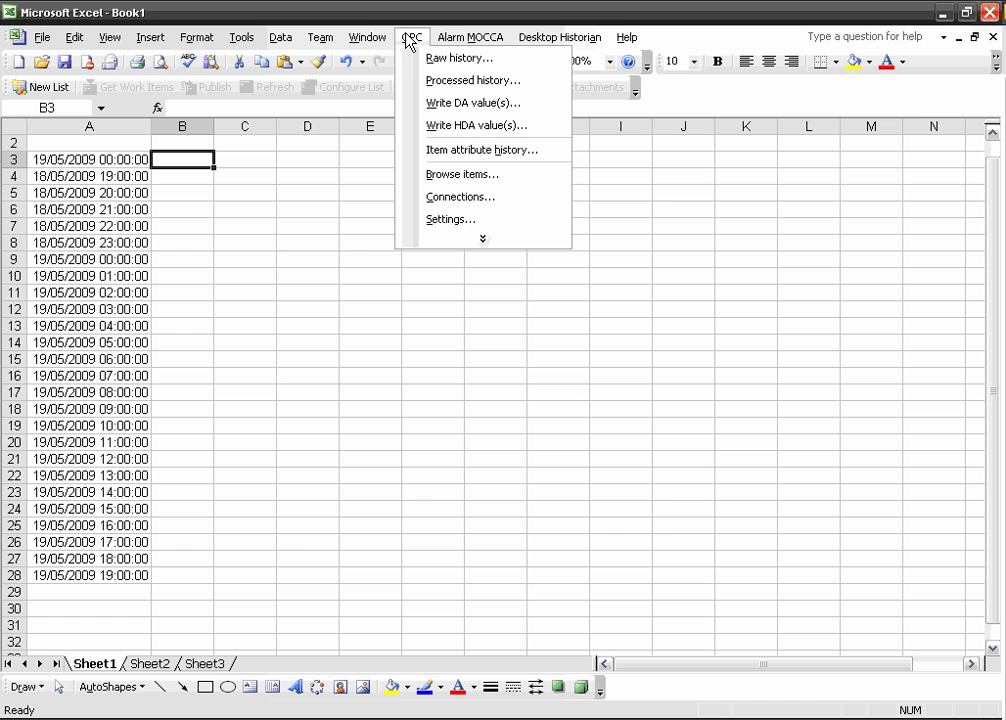
{"action": "left_click", "coordinate": [457, 176]}
{"action": "left_click", "coordinate": [310, 295]}
{"action": "left_click", "coordinate": [386, 310]}
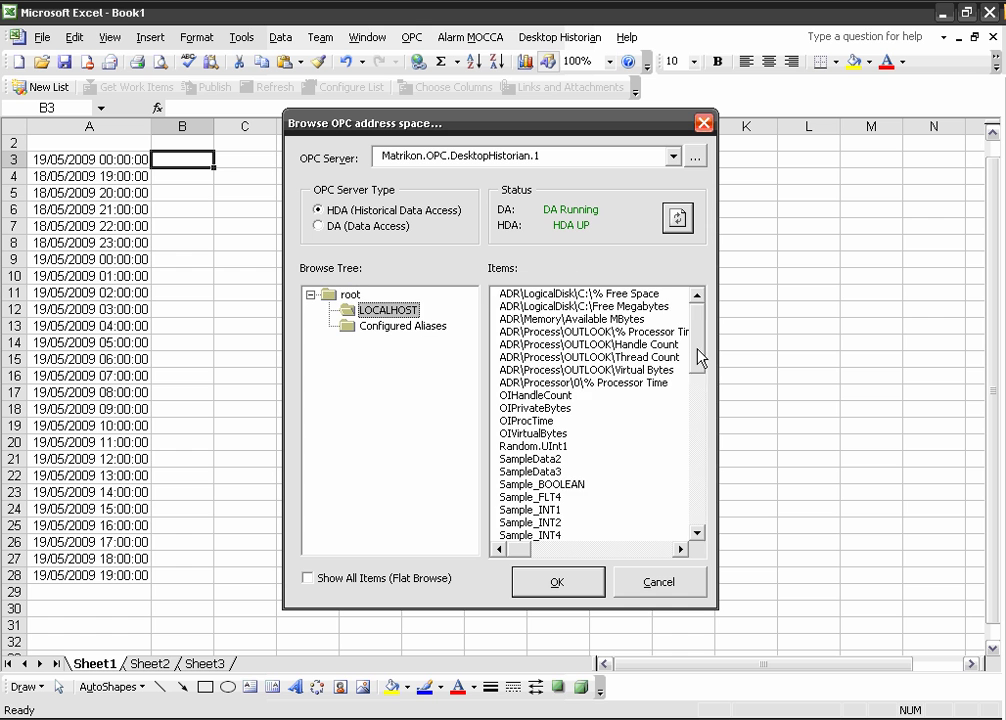
{"action": "left_click_drag", "start_coordinate": [698, 358], "coordinate": [692, 404]}
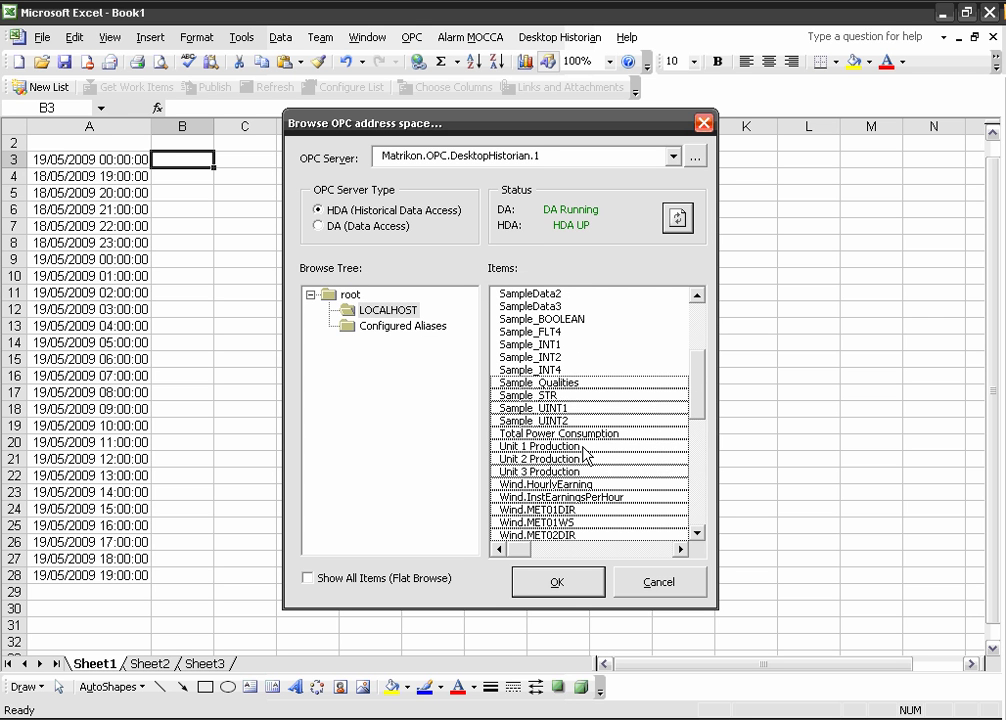
{"action": "left_click", "coordinate": [581, 446]}
{"action": "left_click", "coordinate": [549, 581]}
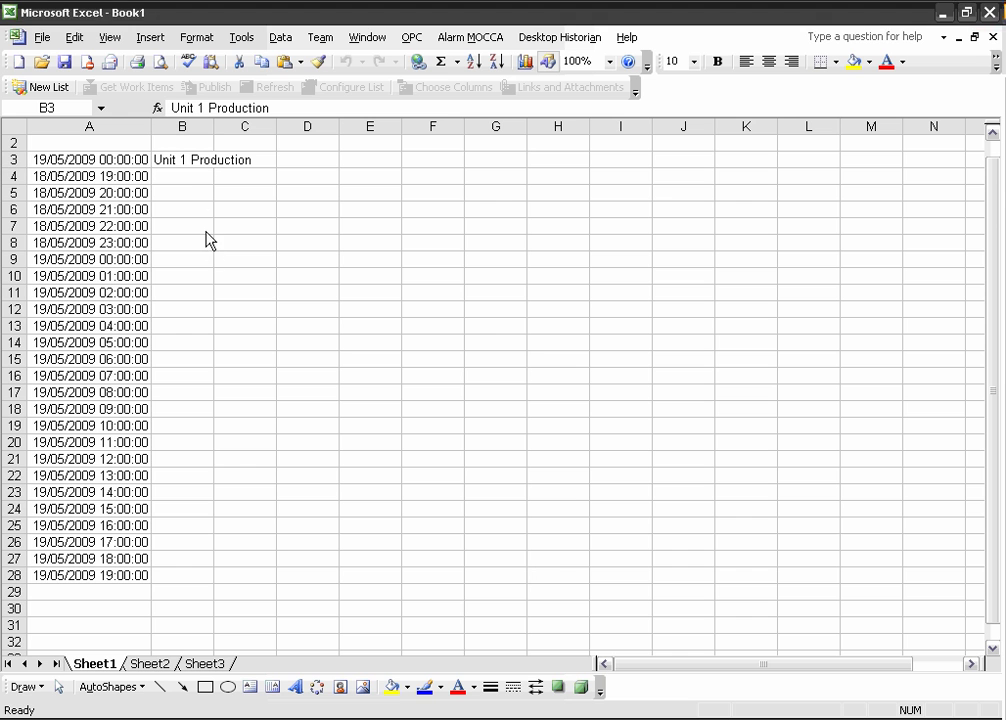
{"action": "left_click", "coordinate": [195, 180]}
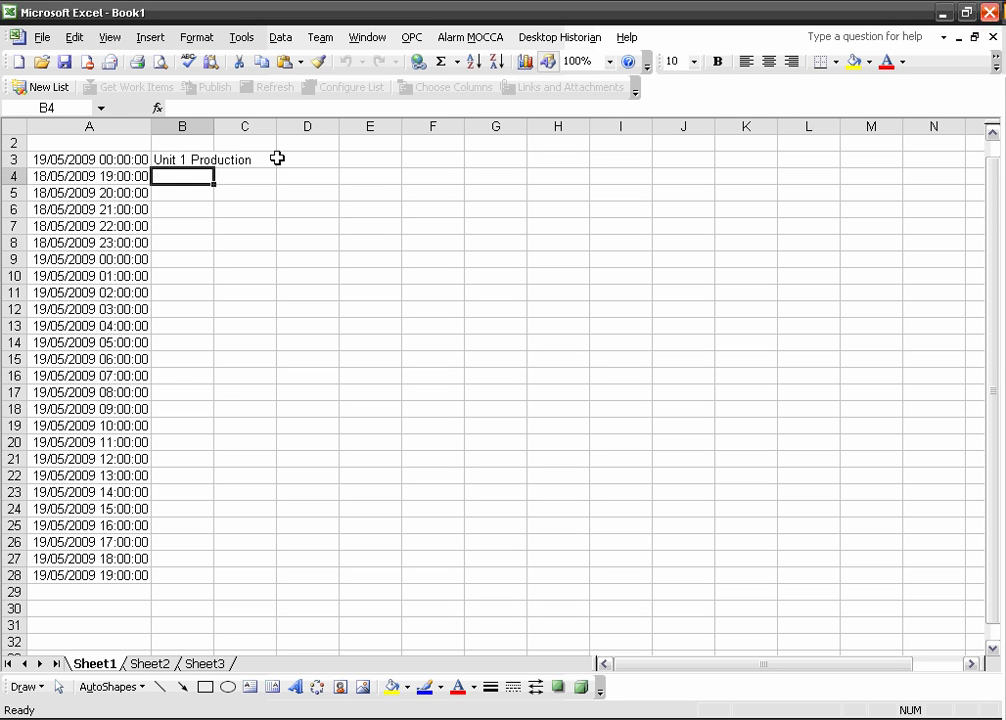
{"action": "left_click", "coordinate": [410, 38]}
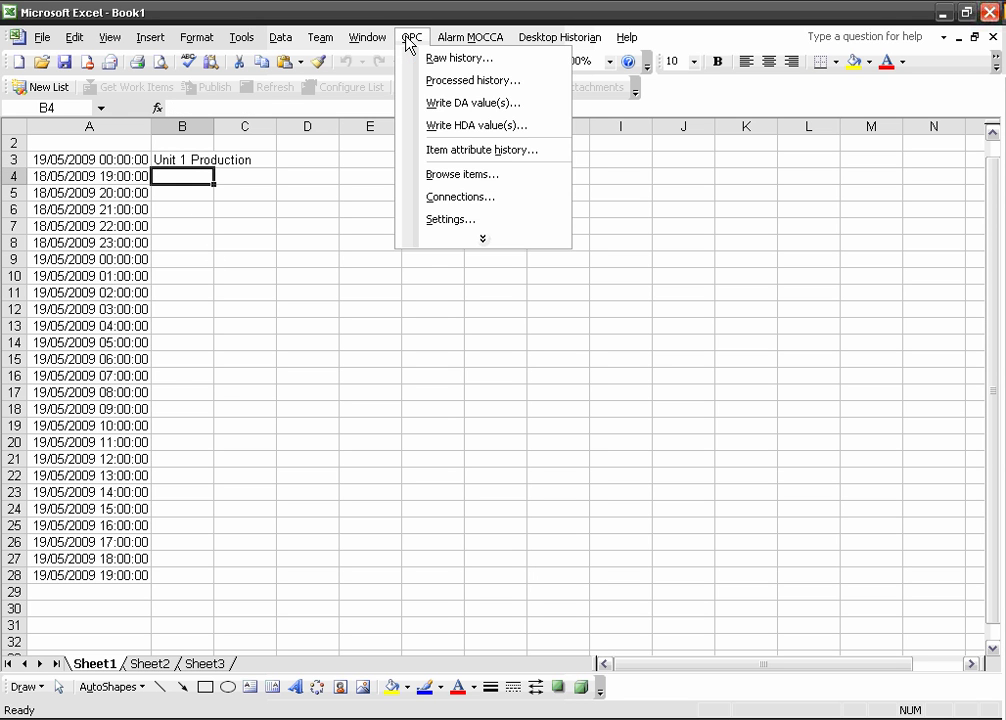
- Start an OPC Processed History read on tag cell B3 with TIMEAVERAGE aggregate and 1-hour interval
{"action": "left_click", "coordinate": [458, 82]}
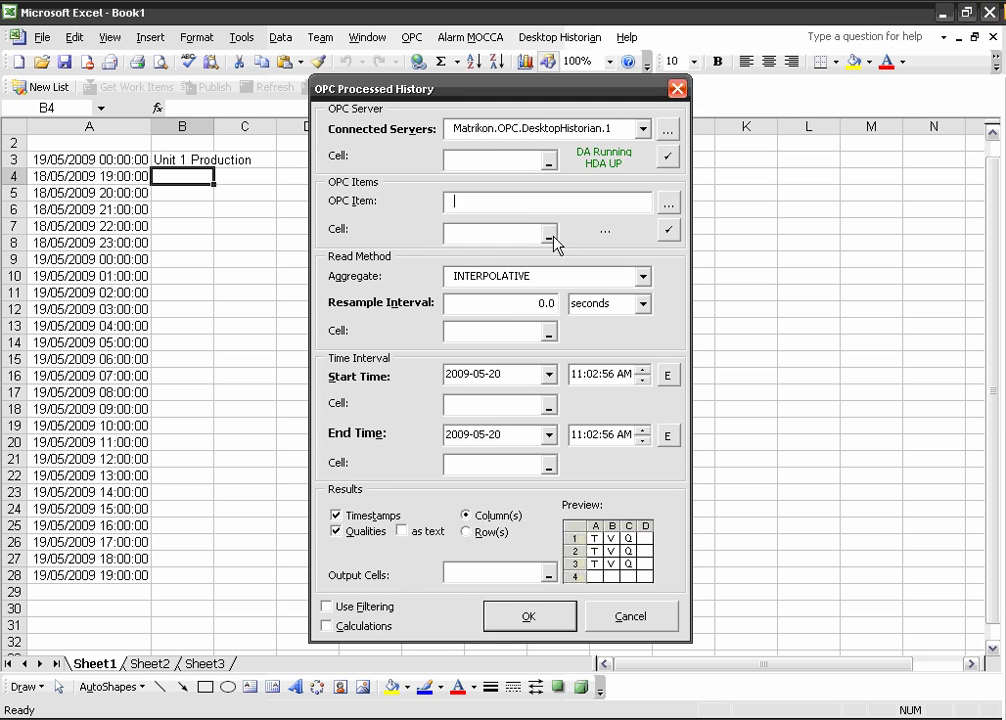
{"action": "left_click", "coordinate": [549, 234]}
{"action": "left_click", "coordinate": [204, 157]}
{"action": "left_click", "coordinate": [566, 131]}
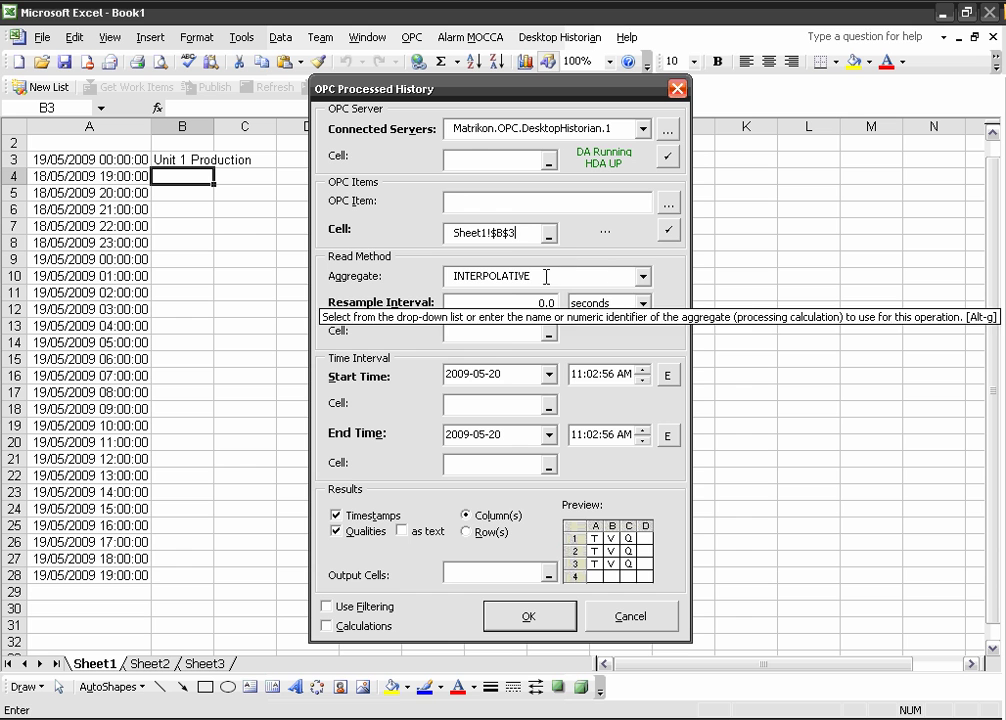
{"action": "left_click", "coordinate": [642, 277]}
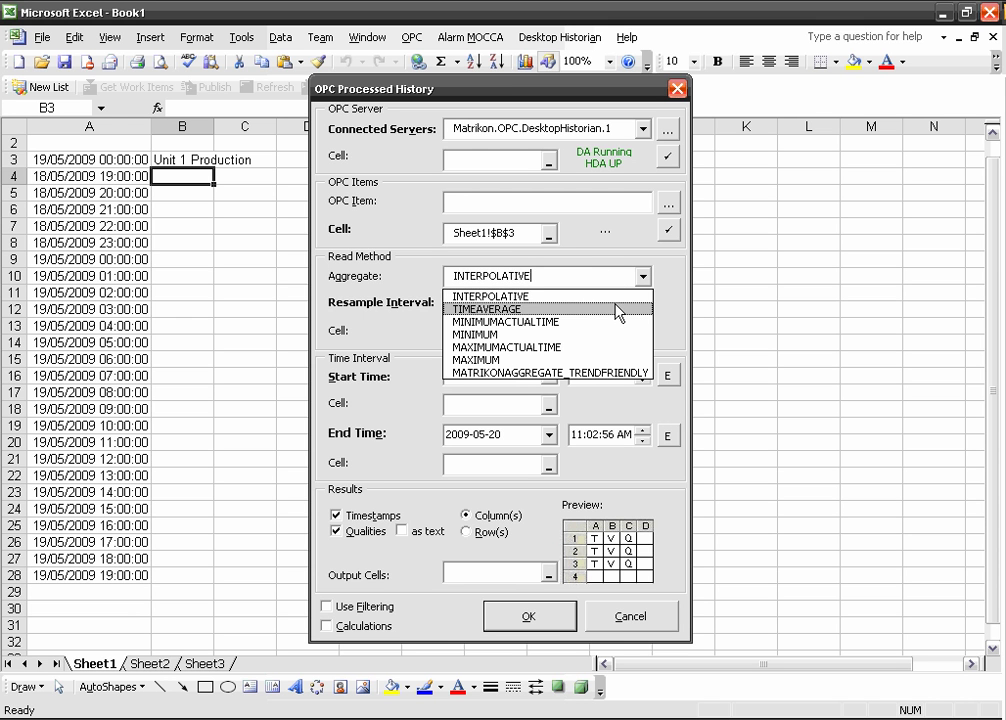
{"action": "left_click", "coordinate": [614, 308]}
{"action": "double_click", "coordinate": [543, 303]}
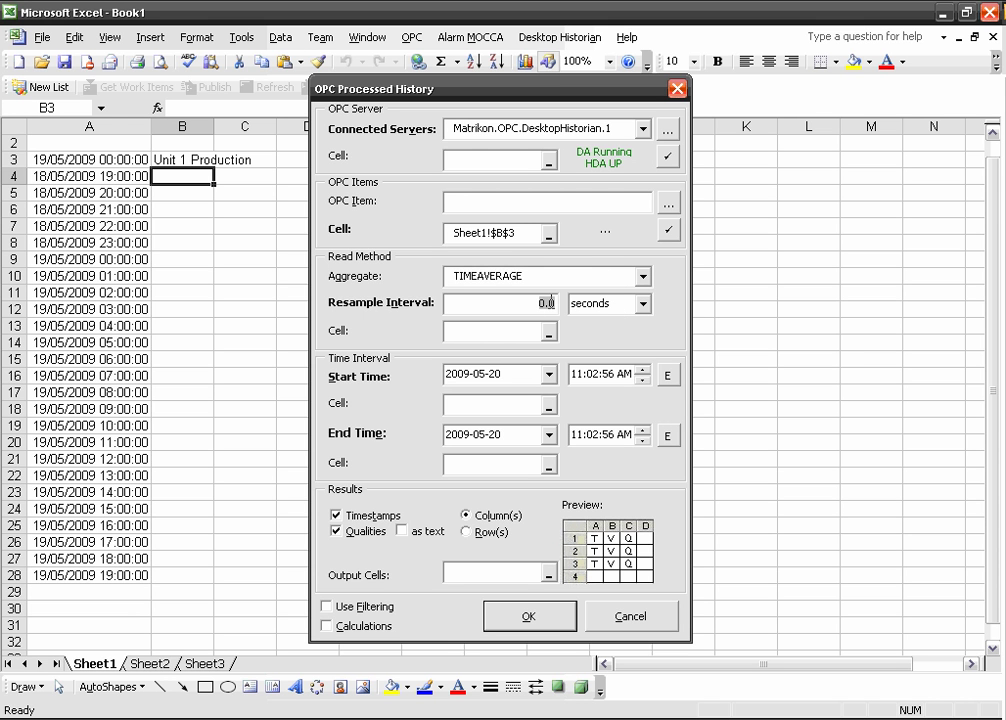
{"action": "type", "text": "1"}
{"action": "left_click", "coordinate": [645, 307]}
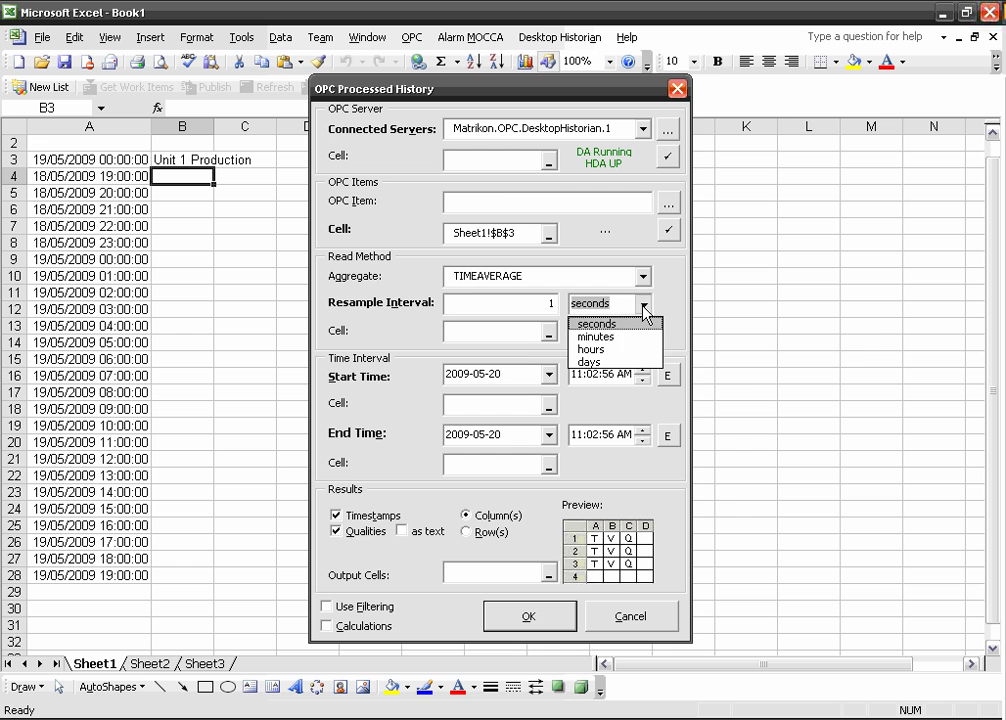
{"action": "left_click", "coordinate": [606, 349]}
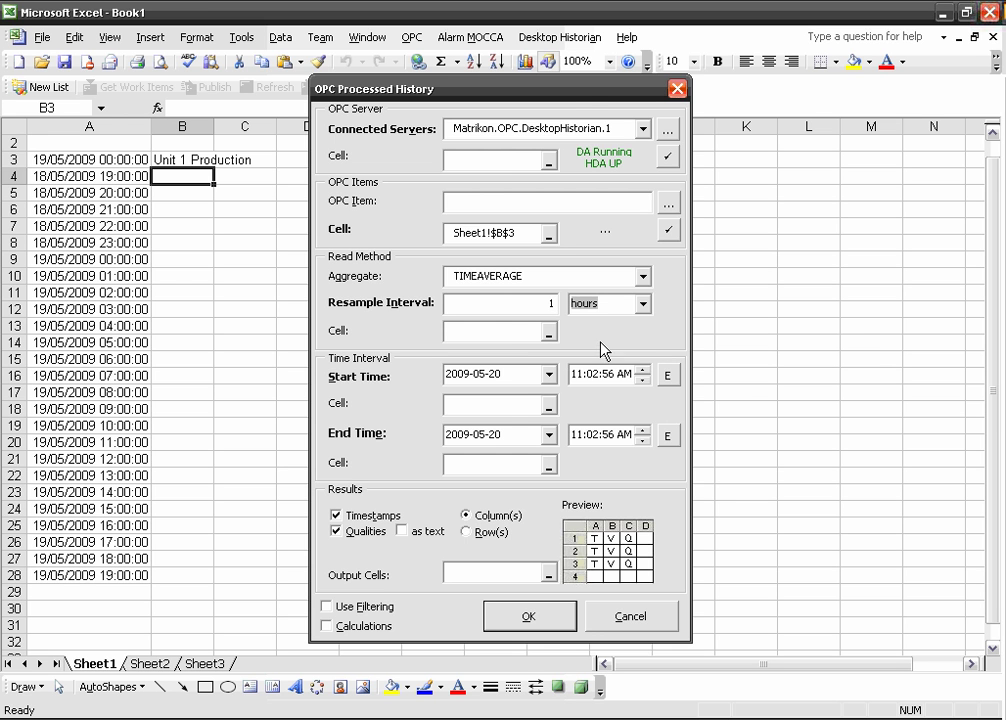
- Set start cell A4 and end cell A28, exclude timestamps and qualities, and insert the formula
{"action": "left_click", "coordinate": [548, 405]}
{"action": "left_click", "coordinate": [119, 176]}
{"action": "key", "text": "Return"}
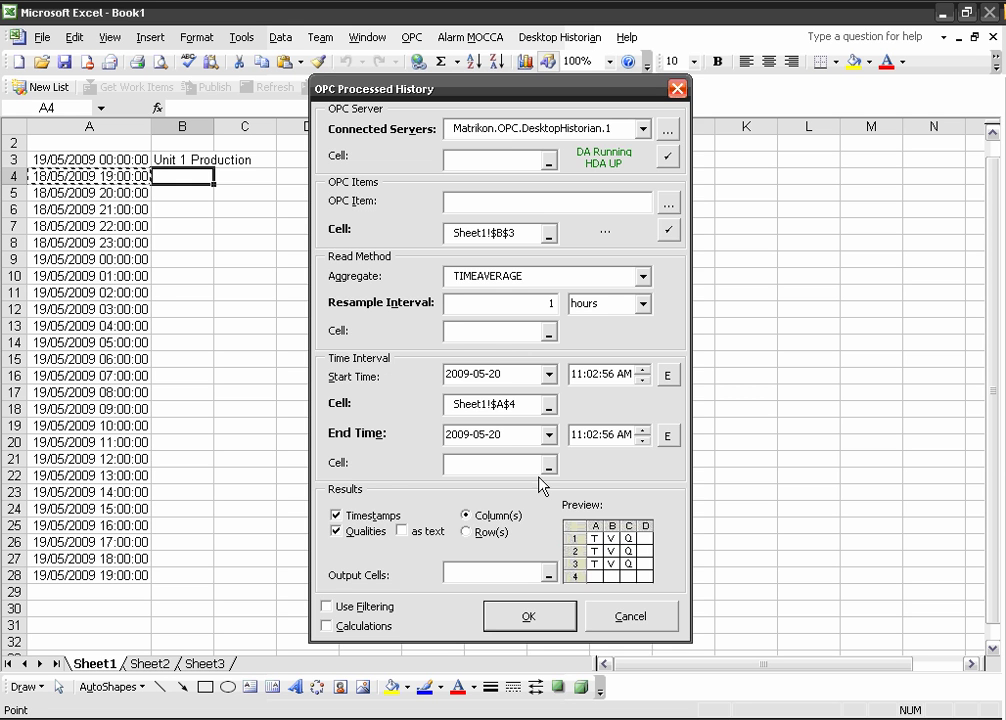
{"action": "left_click", "coordinate": [545, 467]}
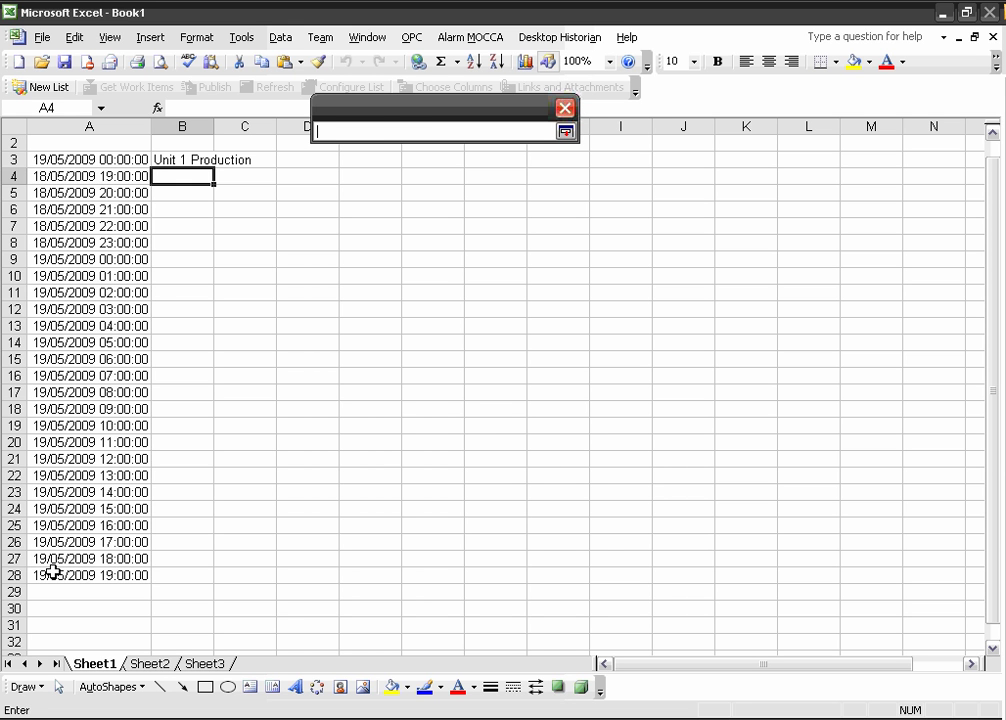
{"action": "left_click", "coordinate": [52, 575]}
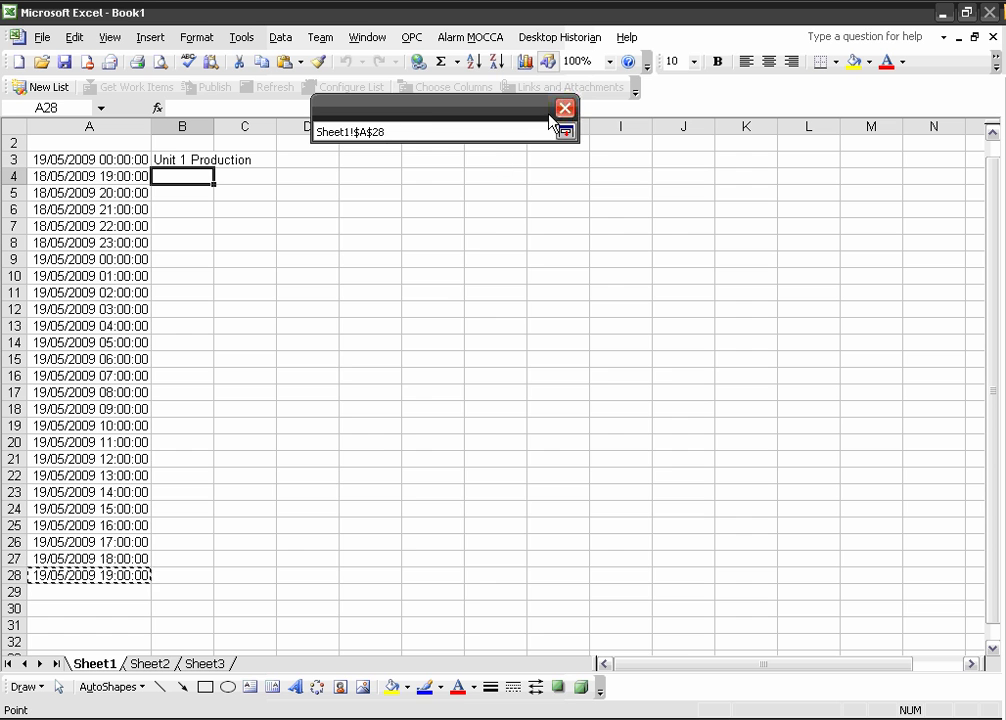
{"action": "left_click", "coordinate": [565, 133]}
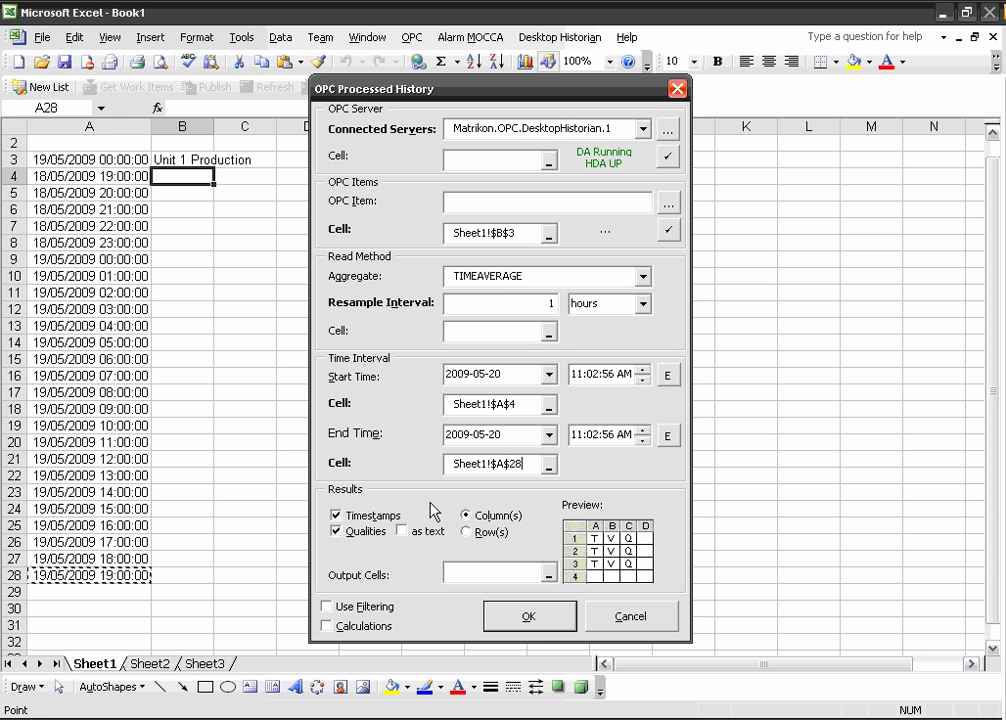
{"action": "left_click", "coordinate": [370, 516]}
{"action": "left_click", "coordinate": [368, 535]}
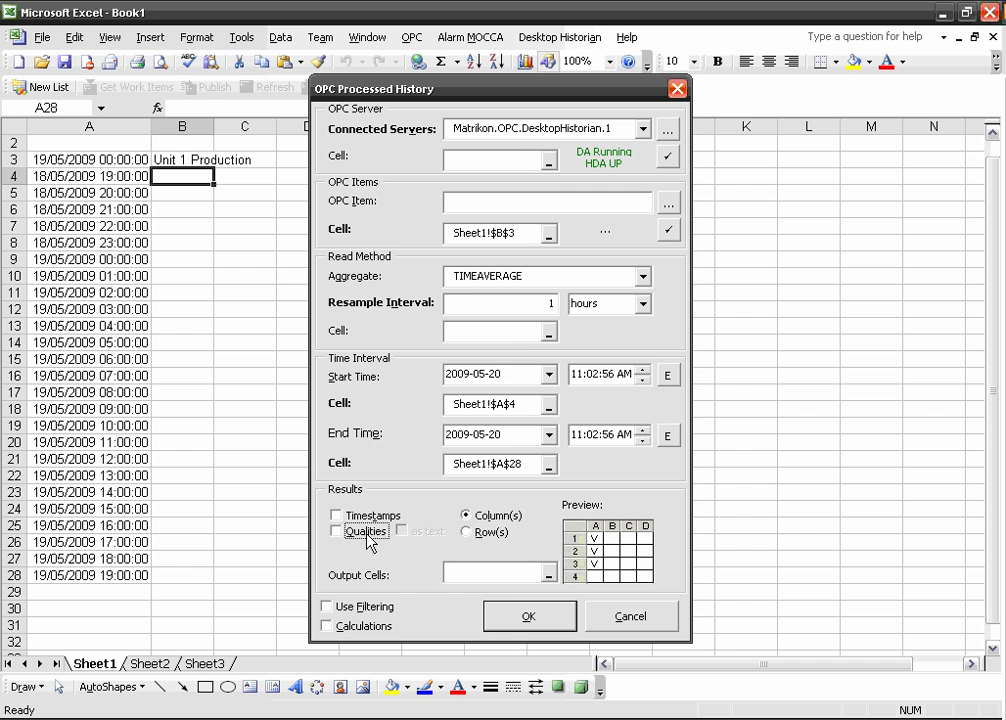
{"action": "left_click", "coordinate": [520, 622]}
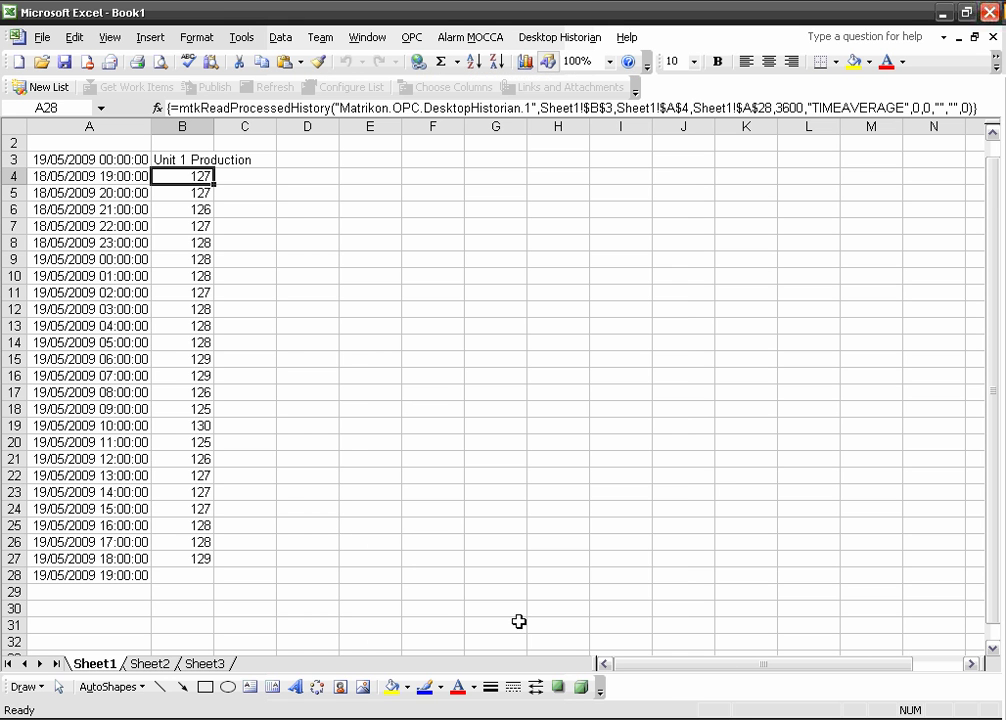
- Change the history array formula's tag reference from $B$3 to B$3 and recommit it
{"action": "left_click", "coordinate": [200, 508]}
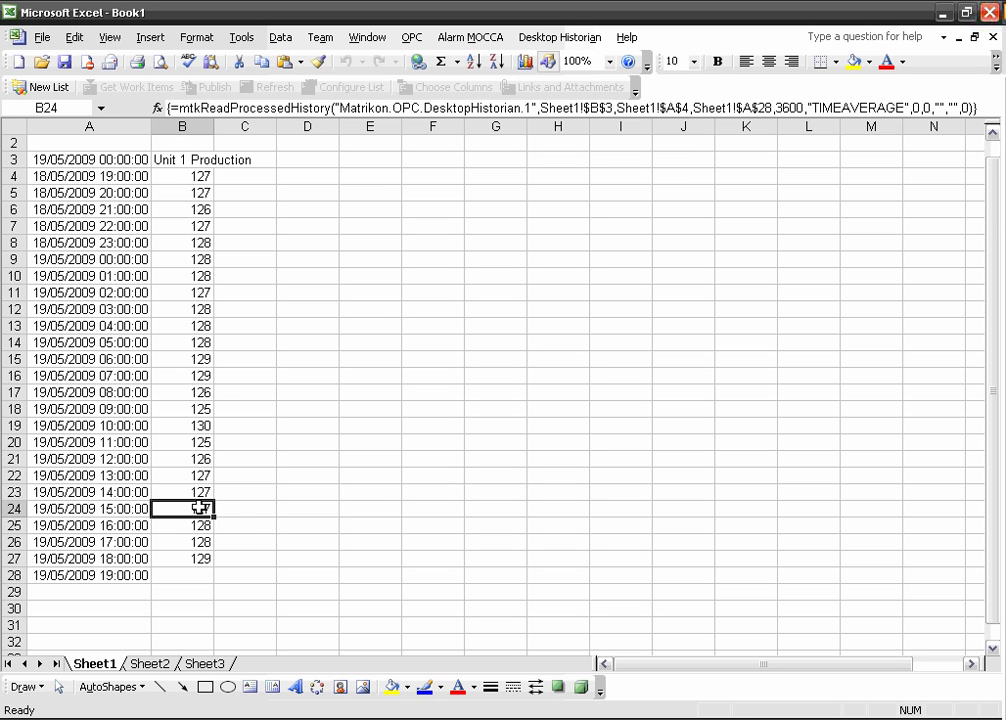
{"action": "left_click", "coordinate": [588, 107]}
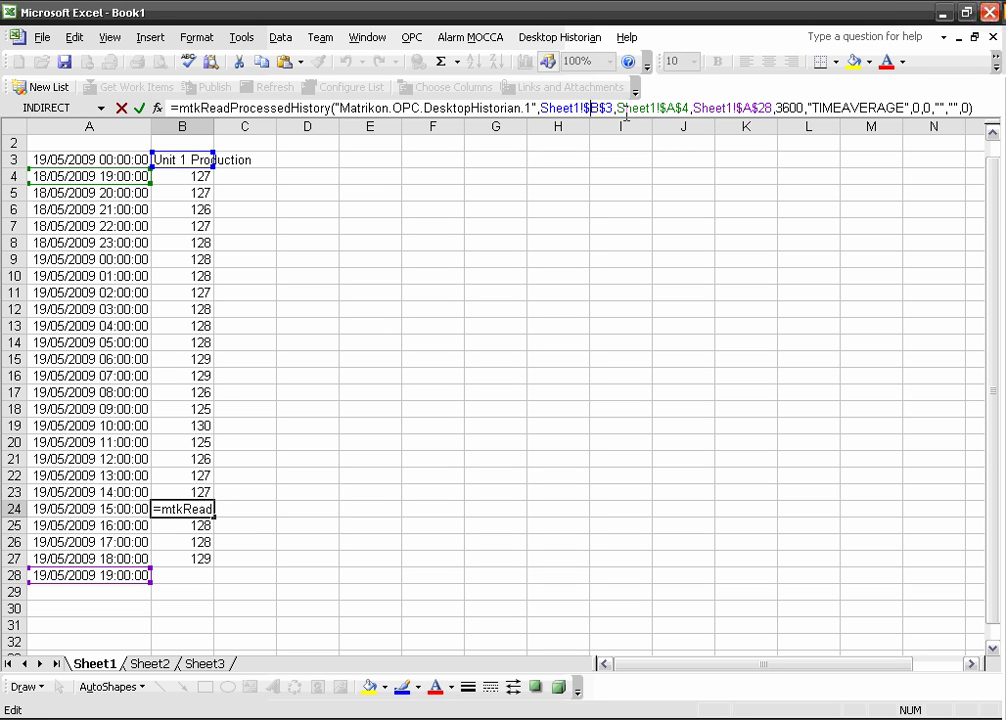
{"action": "key", "text": "BackSpace"}
{"action": "key", "text": "ctrl+shift+Return"}
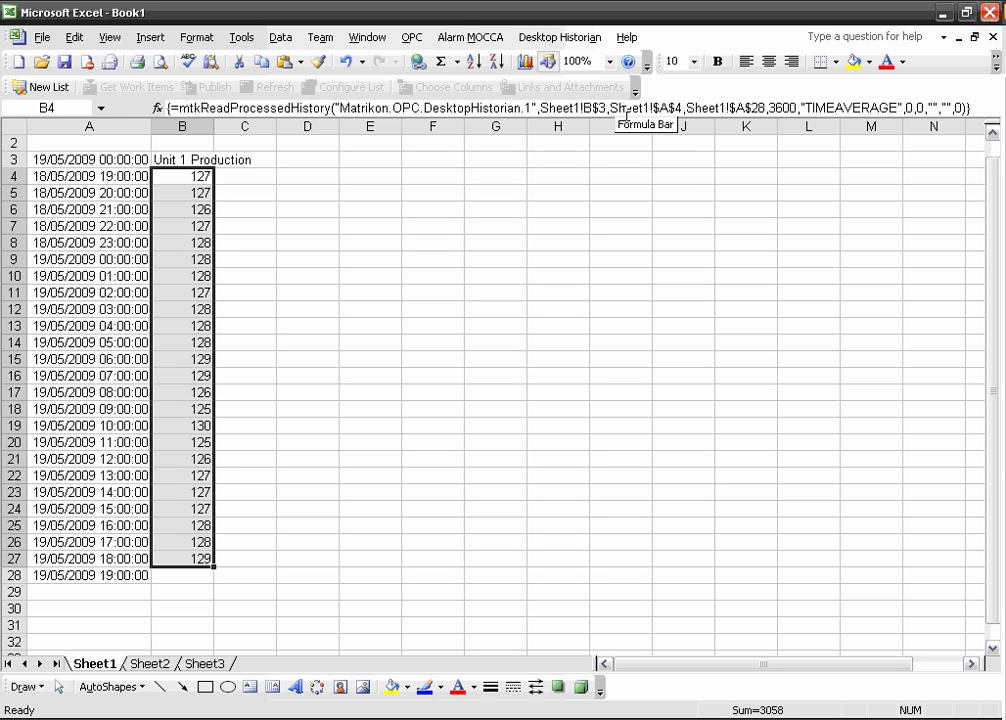
- Enter 'Unit 2 Production' in C3 and fill the B4:B27 history formulas into column C
{"action": "left_click", "coordinate": [254, 166]}
{"action": "type", "text": "Unit 2 Production"}
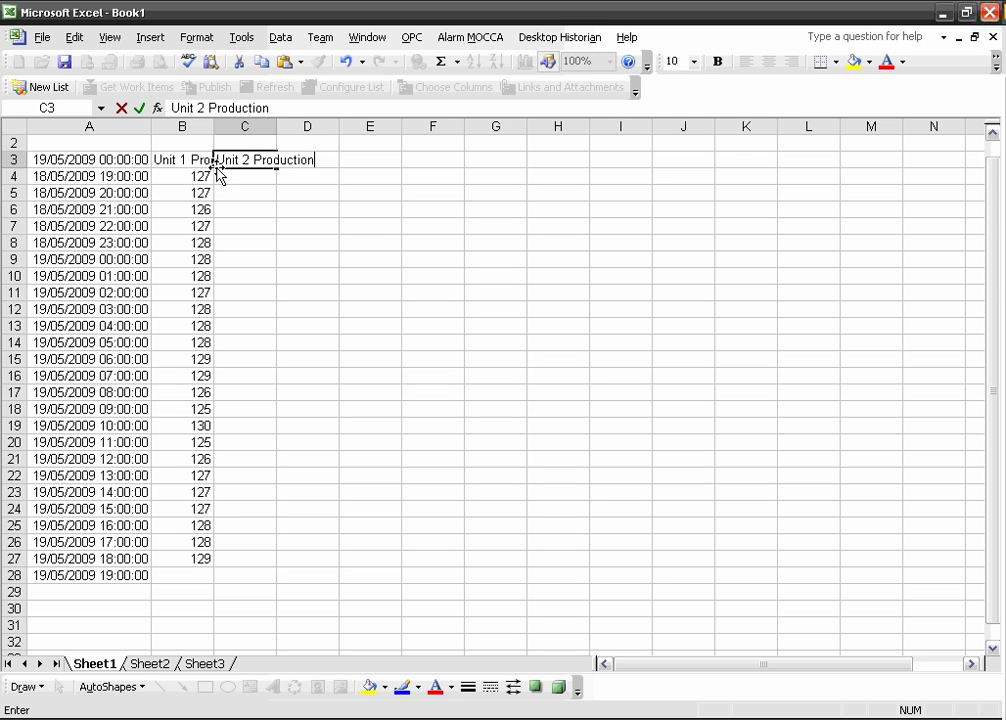
{"action": "scroll", "coordinate": [254, 177], "scroll_direction": "up", "scroll_amount": 1}
{"action": "left_click", "coordinate": [187, 193]}
{"action": "mouse_move", "coordinate": [187, 196]}
{"action": "left_mouse_down"}
{"action": "mouse_move", "coordinate": [200, 575]}
{"action": "mouse_move", "coordinate": [263, 580]}
{"action": "left_mouse_up"}
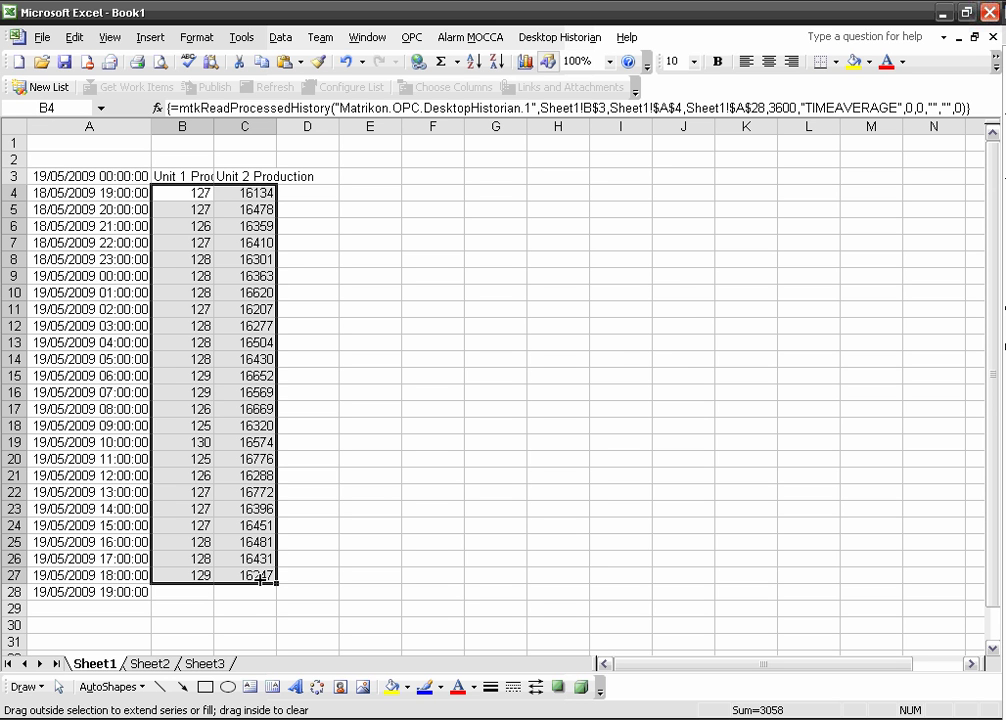
{"action": "left_click", "coordinate": [316, 173]}
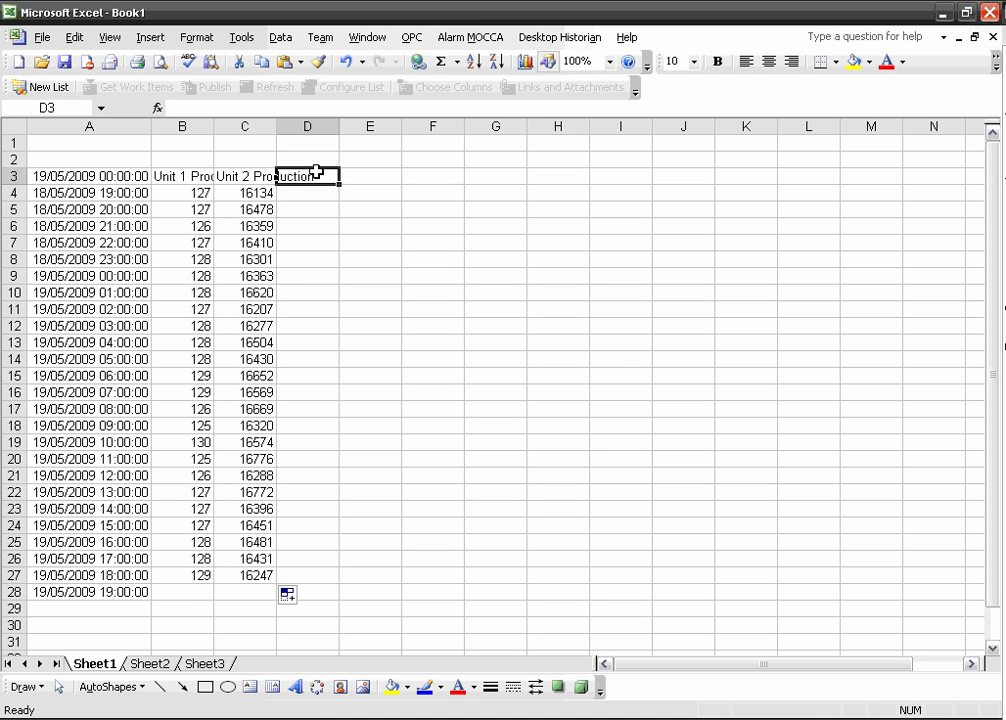
- Insert the Unit 3 Production tag into D3 and fill column C's history formulas into column D
{"action": "left_click", "coordinate": [412, 40]}
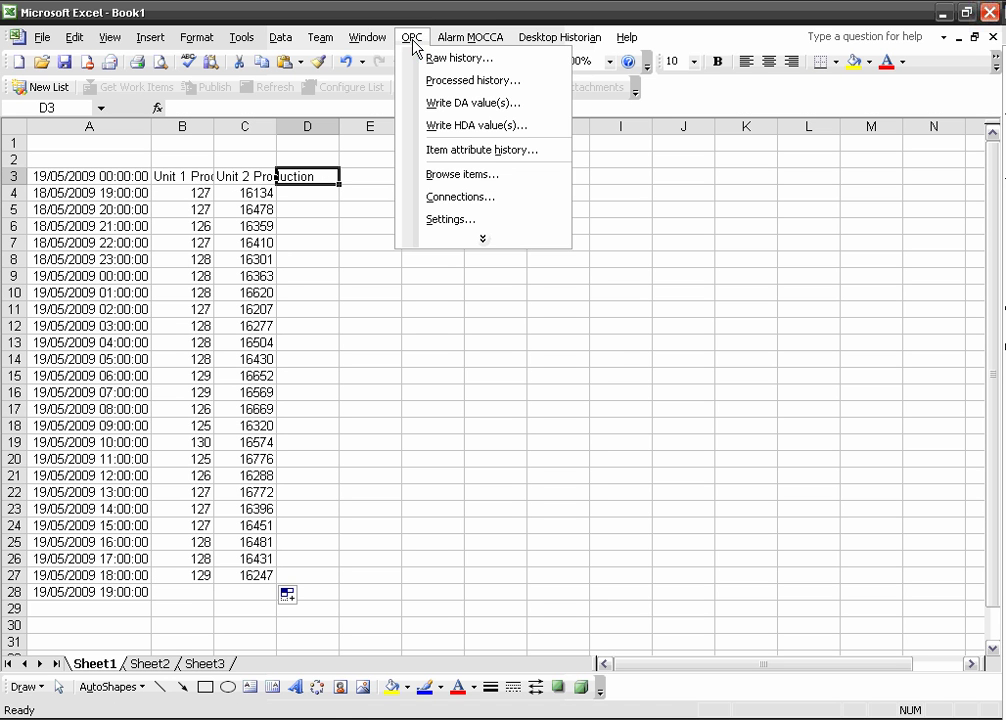
{"action": "left_click", "coordinate": [458, 174]}
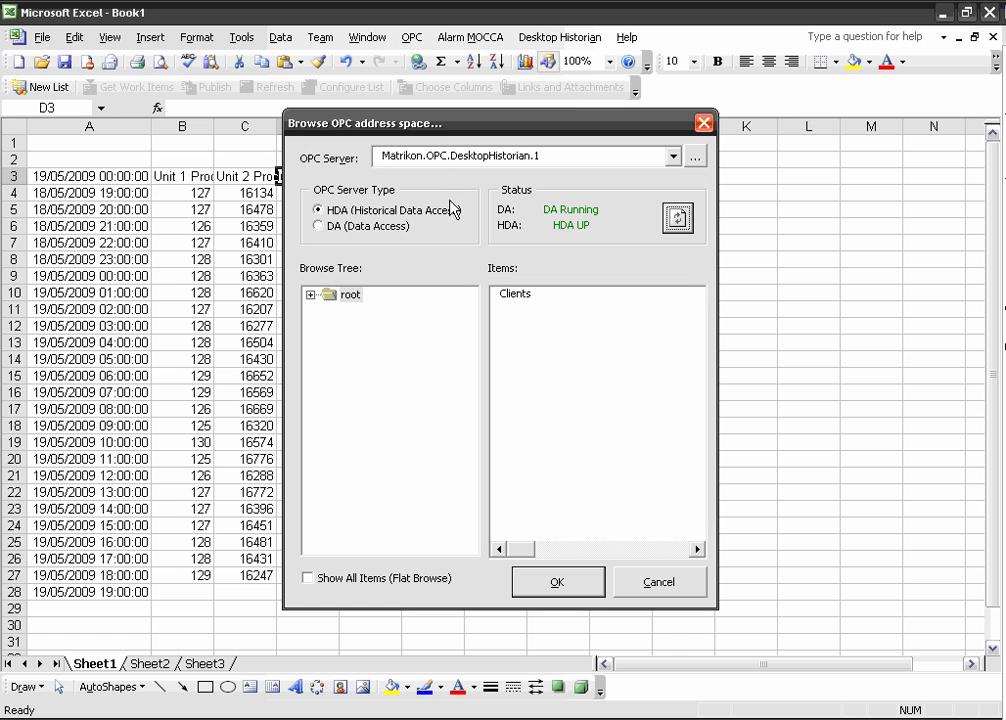
{"action": "left_click", "coordinate": [310, 295]}
{"action": "left_click", "coordinate": [380, 310]}
{"action": "scroll", "coordinate": [688, 367], "scroll_direction": "down", "scroll_amount": 4}
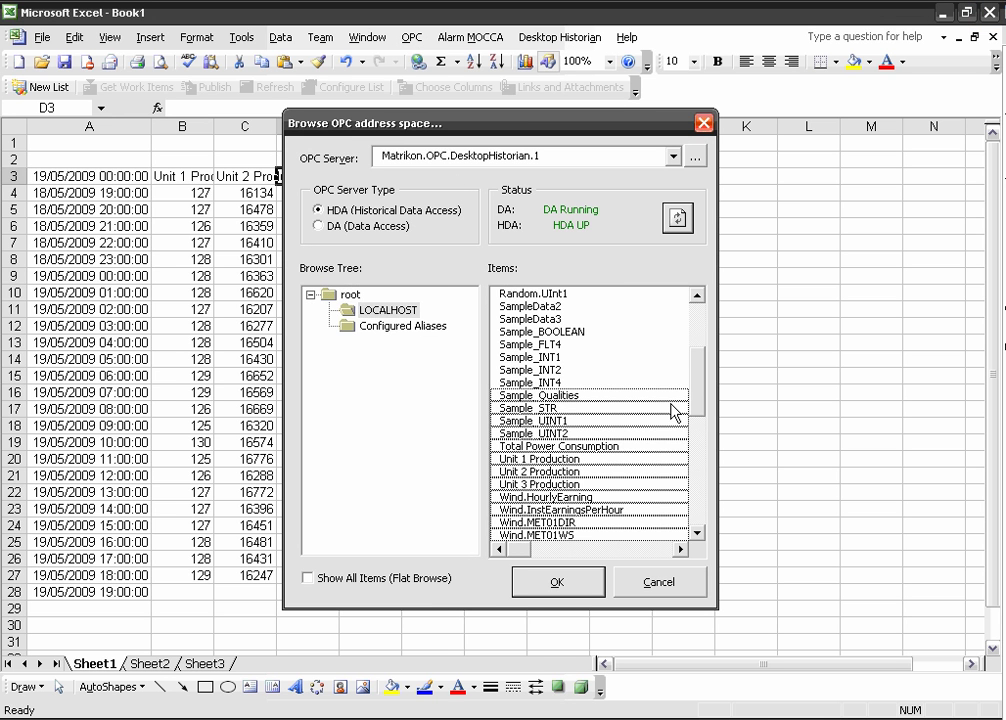
{"action": "left_click", "coordinate": [581, 485]}
{"action": "left_click", "coordinate": [566, 584]}
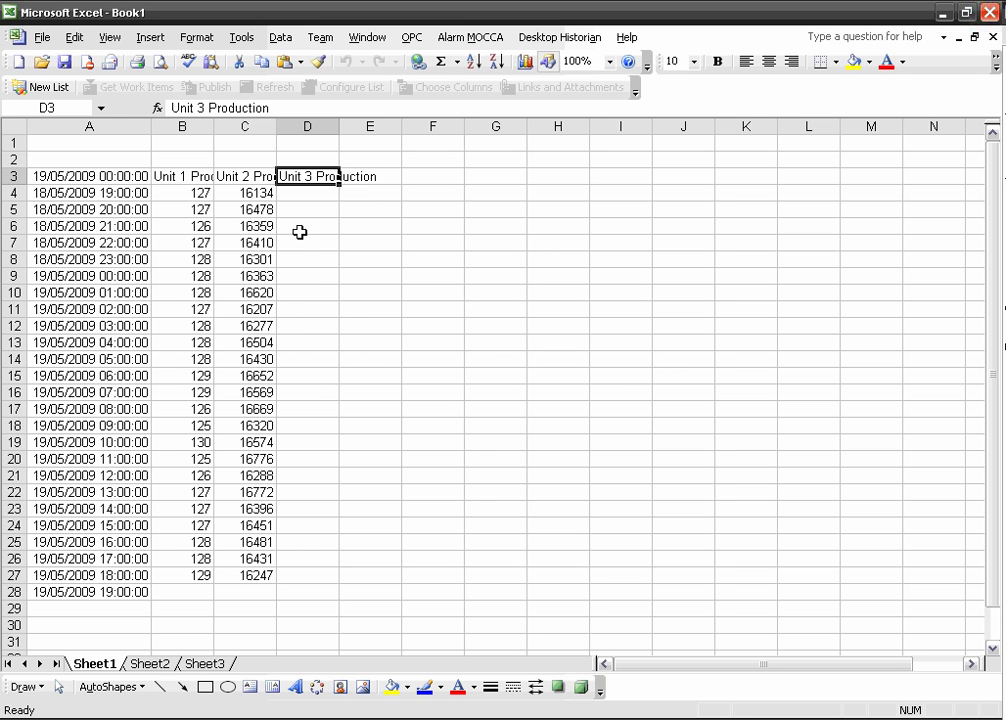
{"action": "mouse_move", "coordinate": [270, 193]}
{"action": "left_mouse_down"}
{"action": "mouse_move", "coordinate": [272, 555]}
{"action": "mouse_move", "coordinate": [263, 573]}
{"action": "mouse_move", "coordinate": [315, 582]}
{"action": "left_mouse_up"}
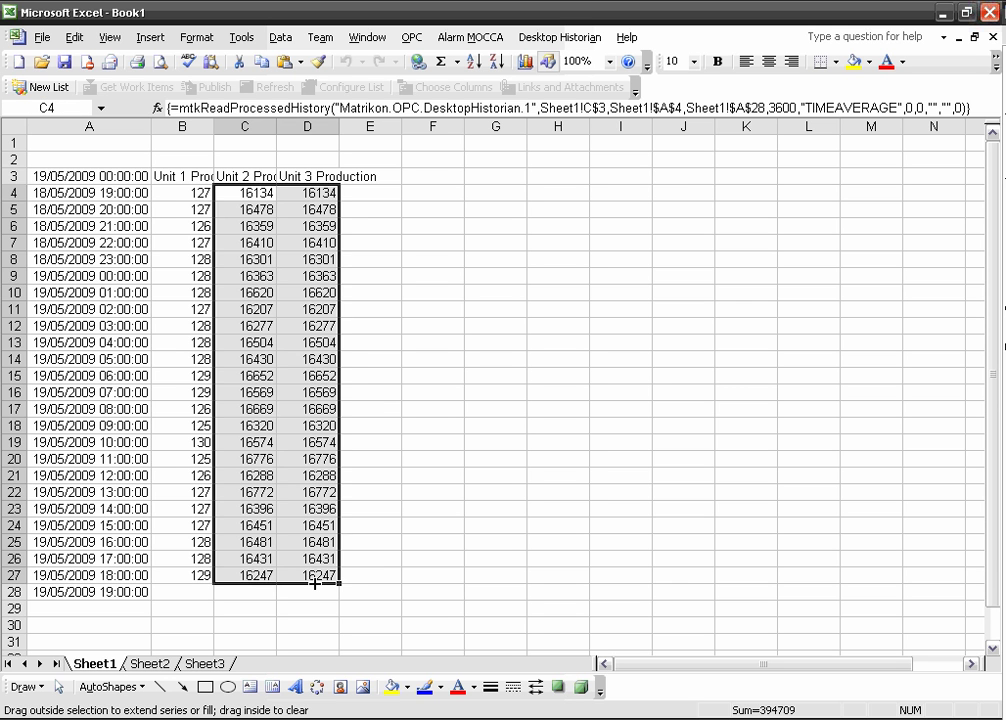
{"action": "left_click", "coordinate": [313, 578]}
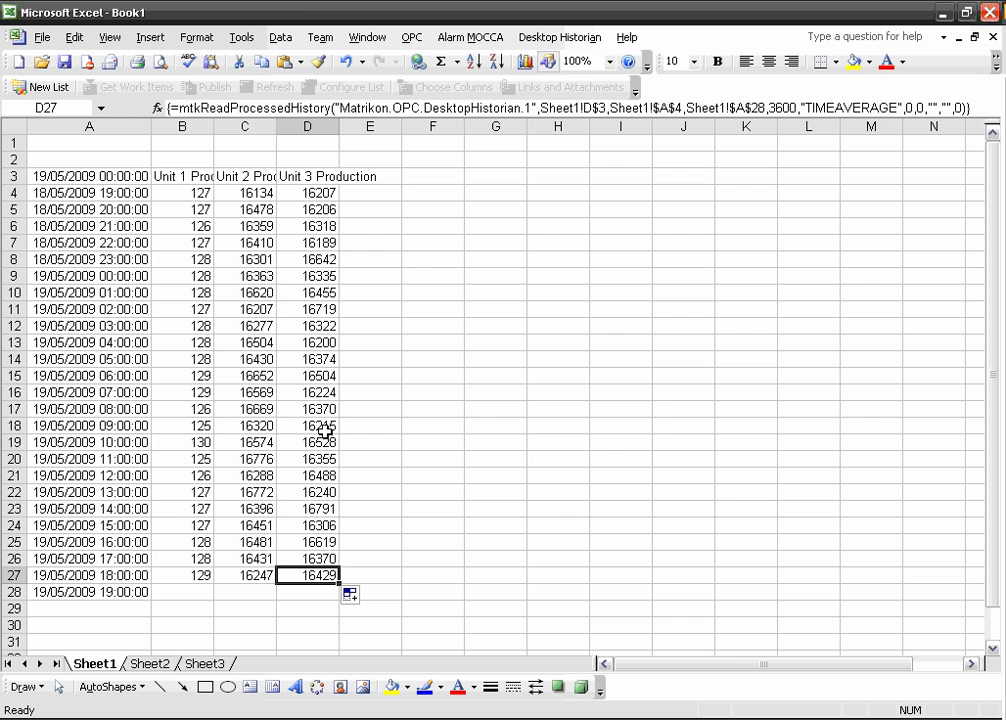
- In Hourly Average Daily Production.xls, extend the chart range to include Total Power Consumption
{"action": "key", "text": "alt+Tab"}
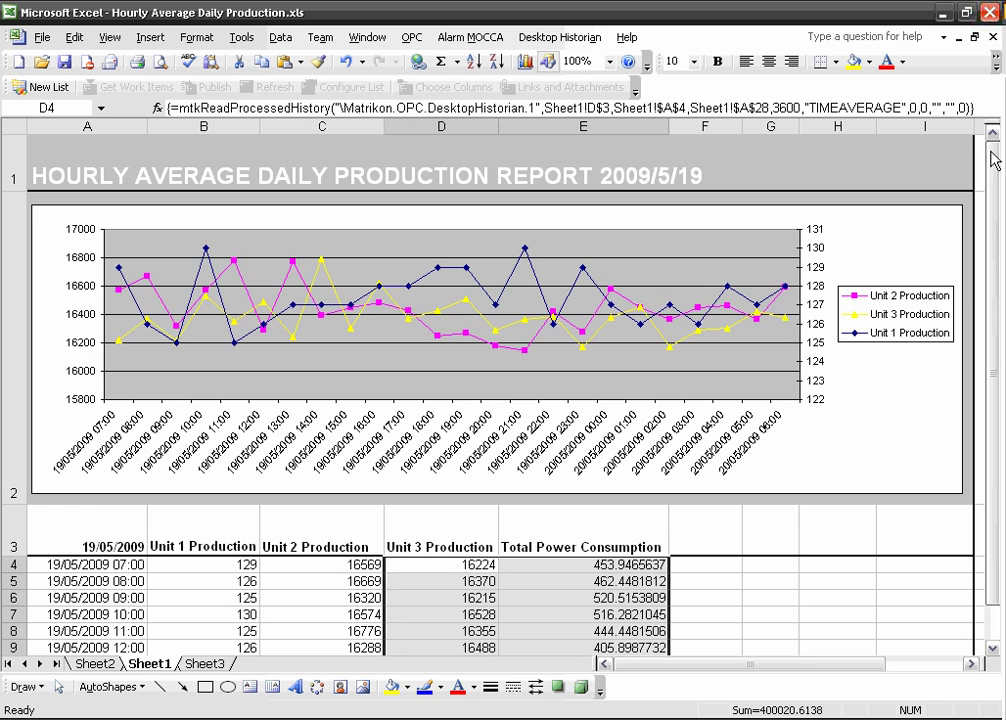
{"action": "left_click", "coordinate": [797, 478]}
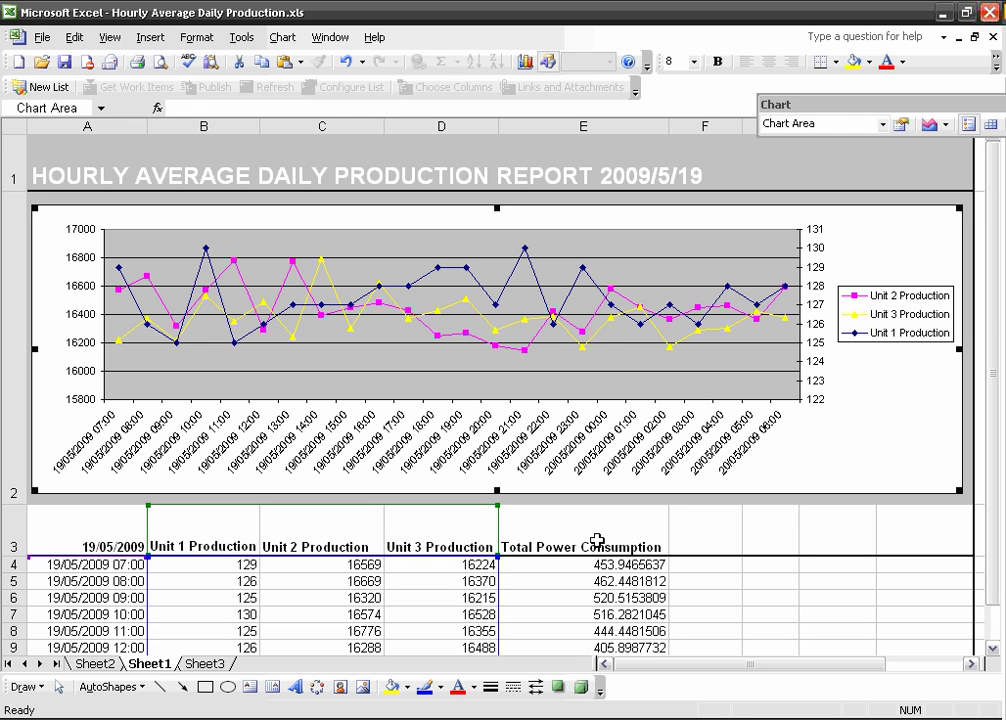
{"action": "left_click_drag", "start_coordinate": [499, 556], "coordinate": [632, 561]}
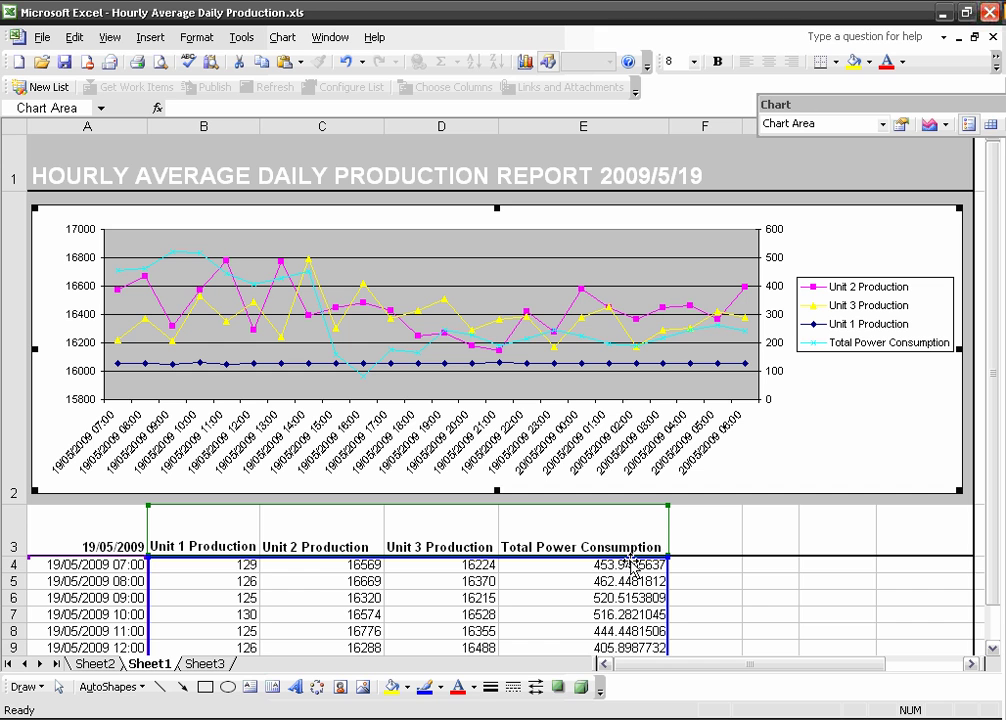